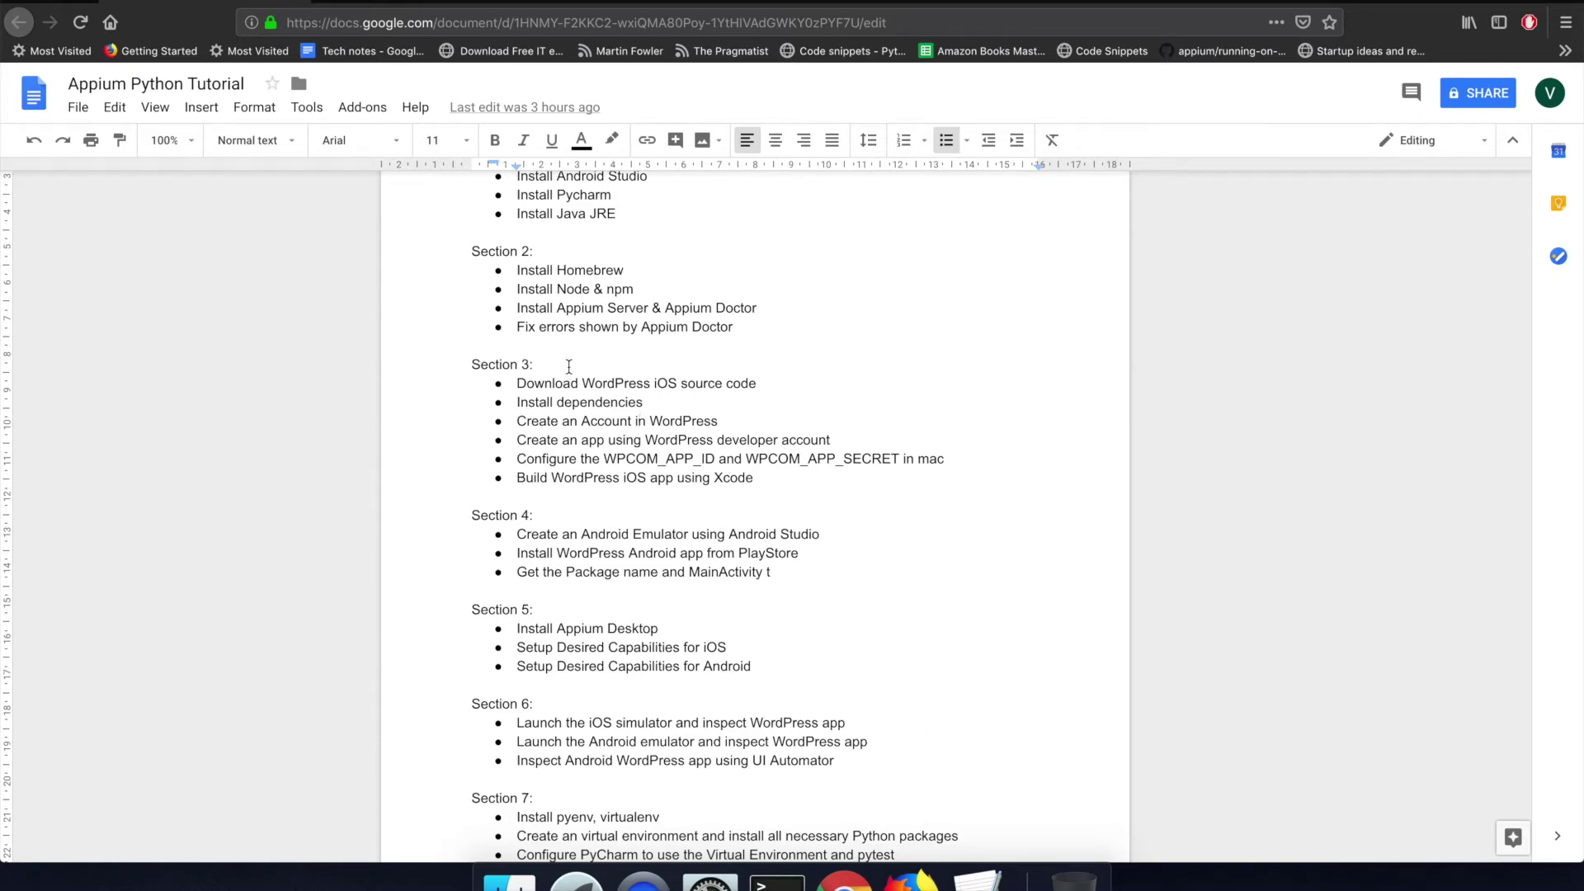
# Highlight the WordPress account-creation steps in the Section 3 outline
pyautogui.doubleClick(602, 384)
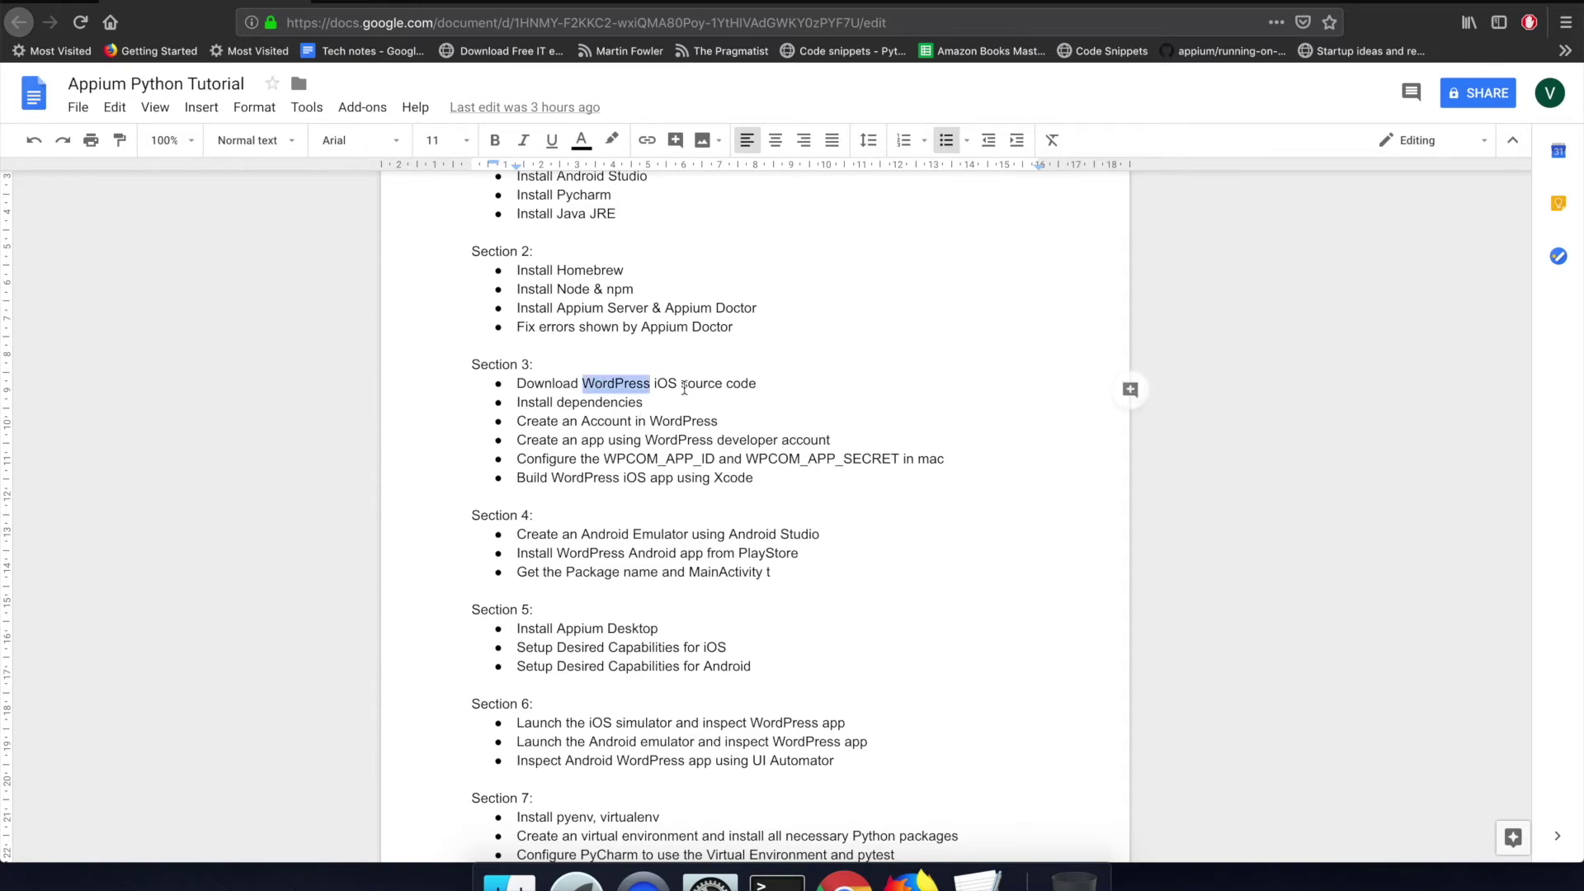
pyautogui.click(659, 403)
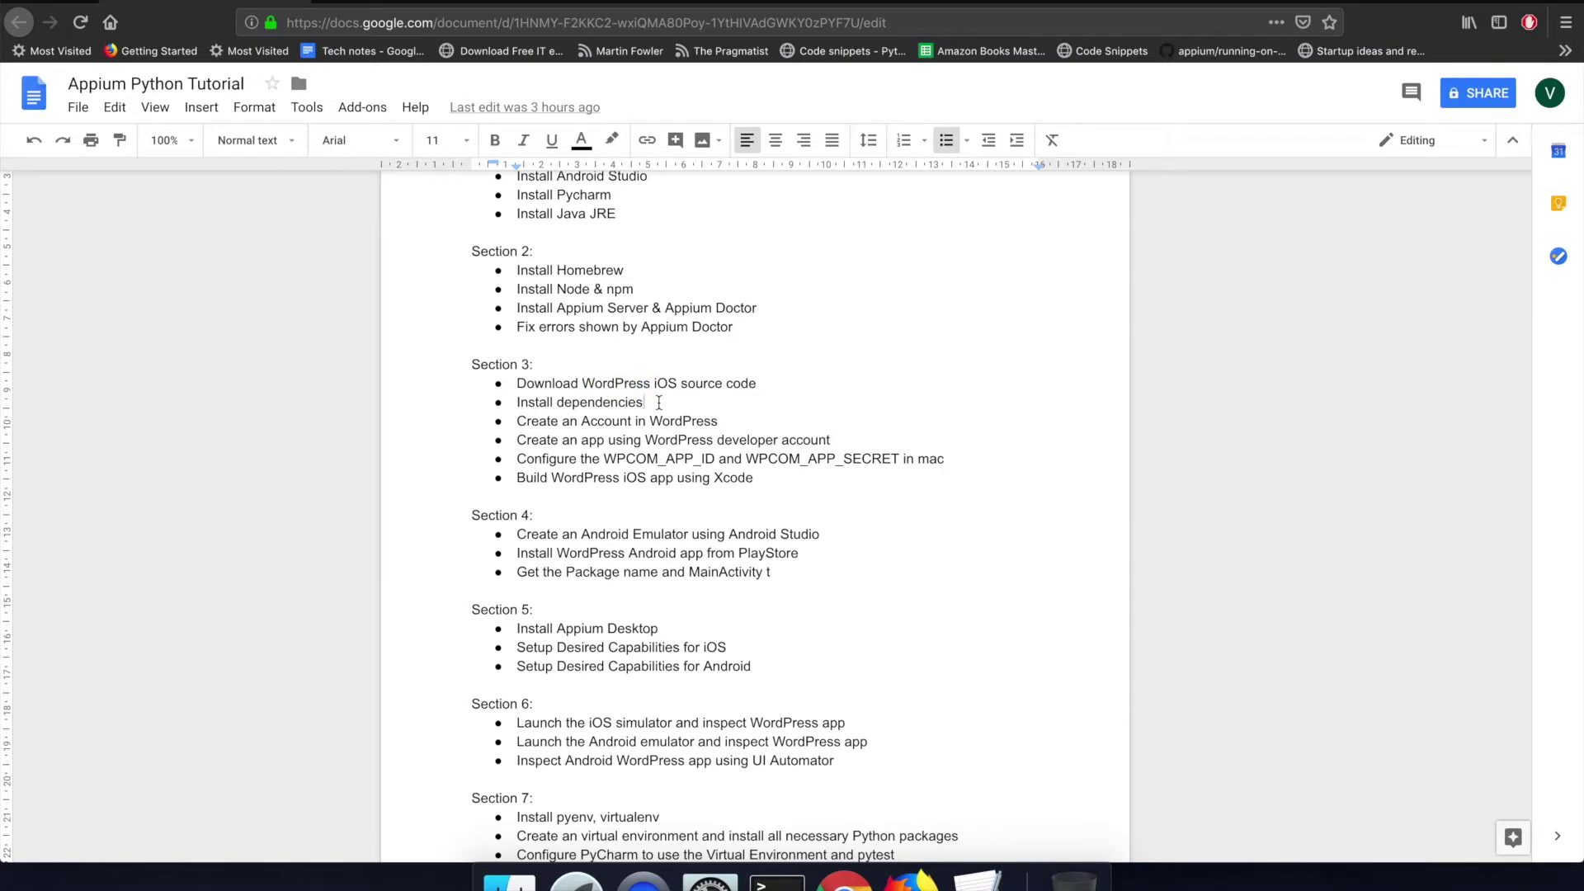
pyautogui.moveTo(659, 403); pyautogui.dragTo(446, 383)
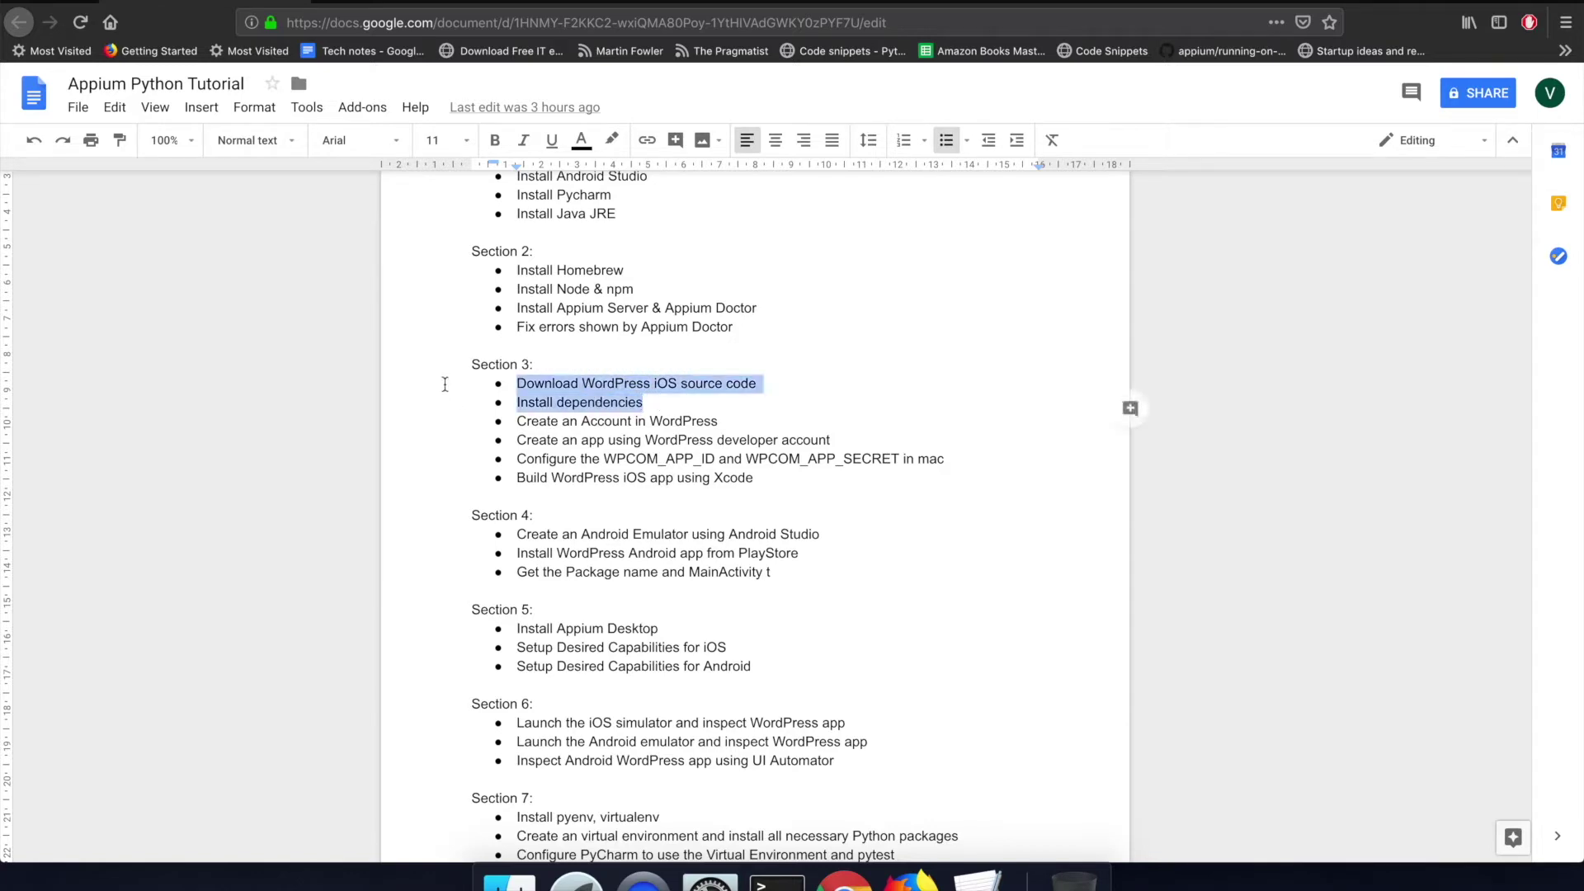
pyautogui.click(596, 404)
pyautogui.doubleClick(668, 421)
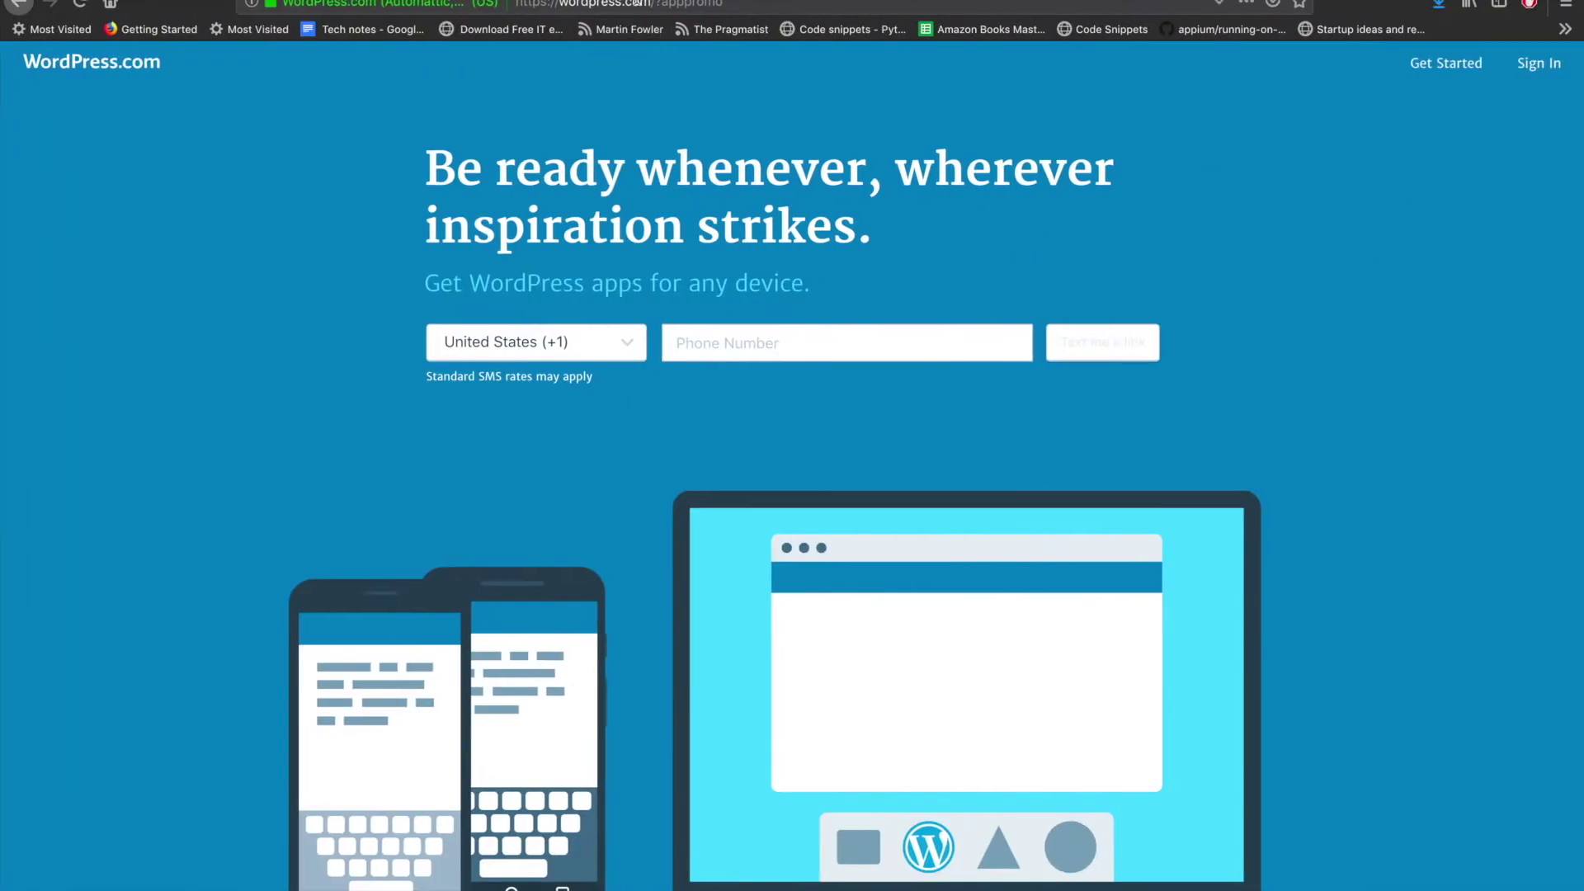
# Strip the app-promo part from the address and load the plain wordpress.com home page
pyautogui.click(636, 3)
pyautogui.click(660, 3)
pyautogui.press('Delete')
pyautogui.press('Delete')
pyautogui.press('Delete')
pyautogui.press('Return')
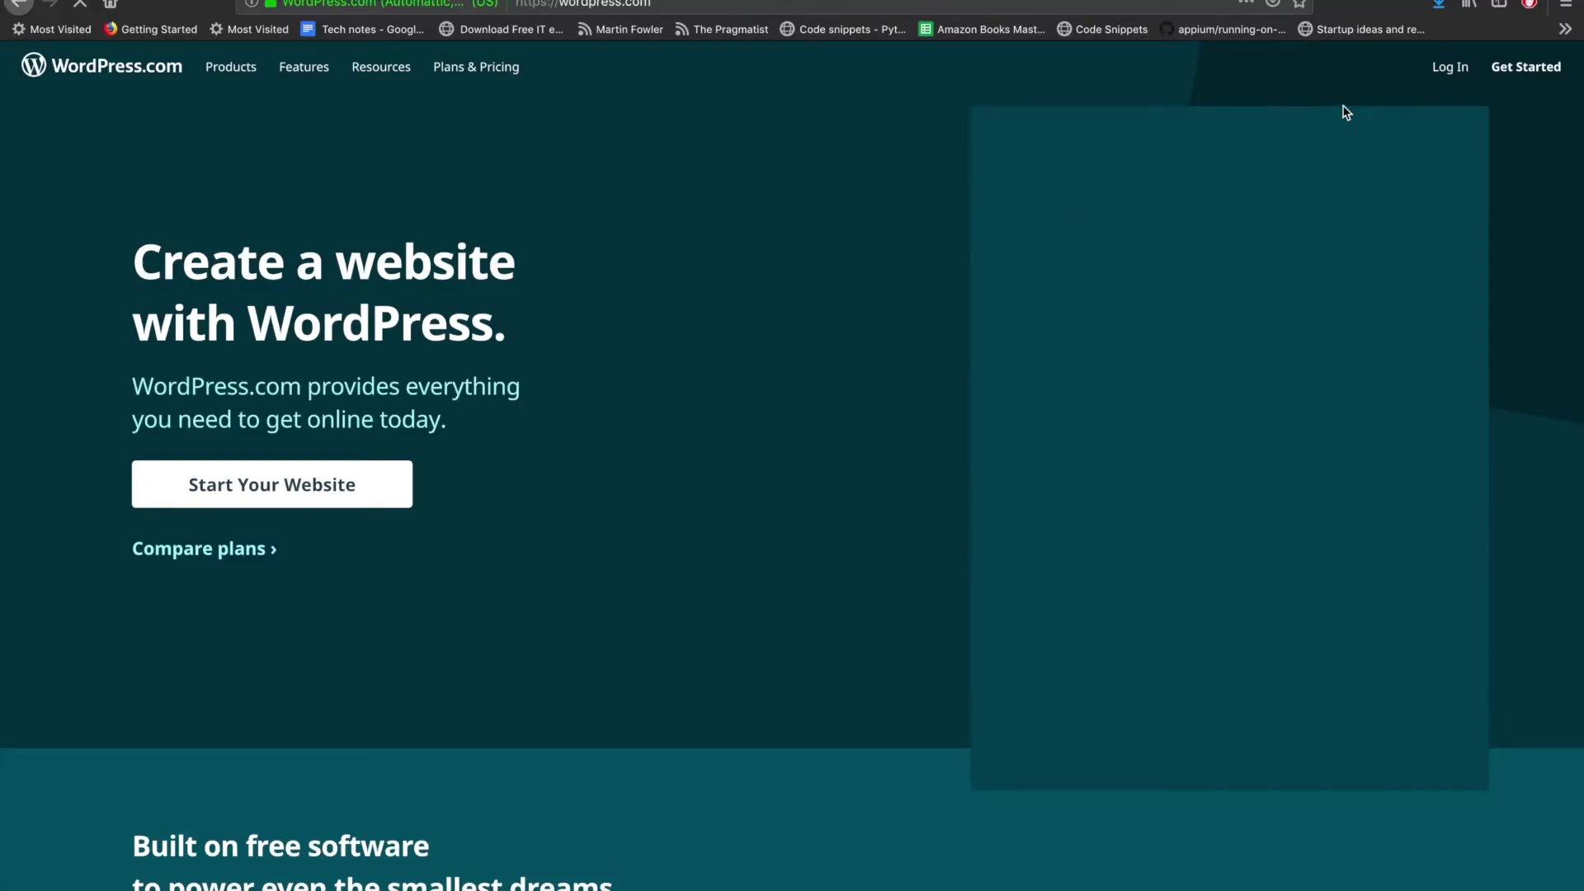
# Open the Get Started sign-up form, visit its email, username and password fields, then switch to Log In
pyautogui.click(1521, 71)
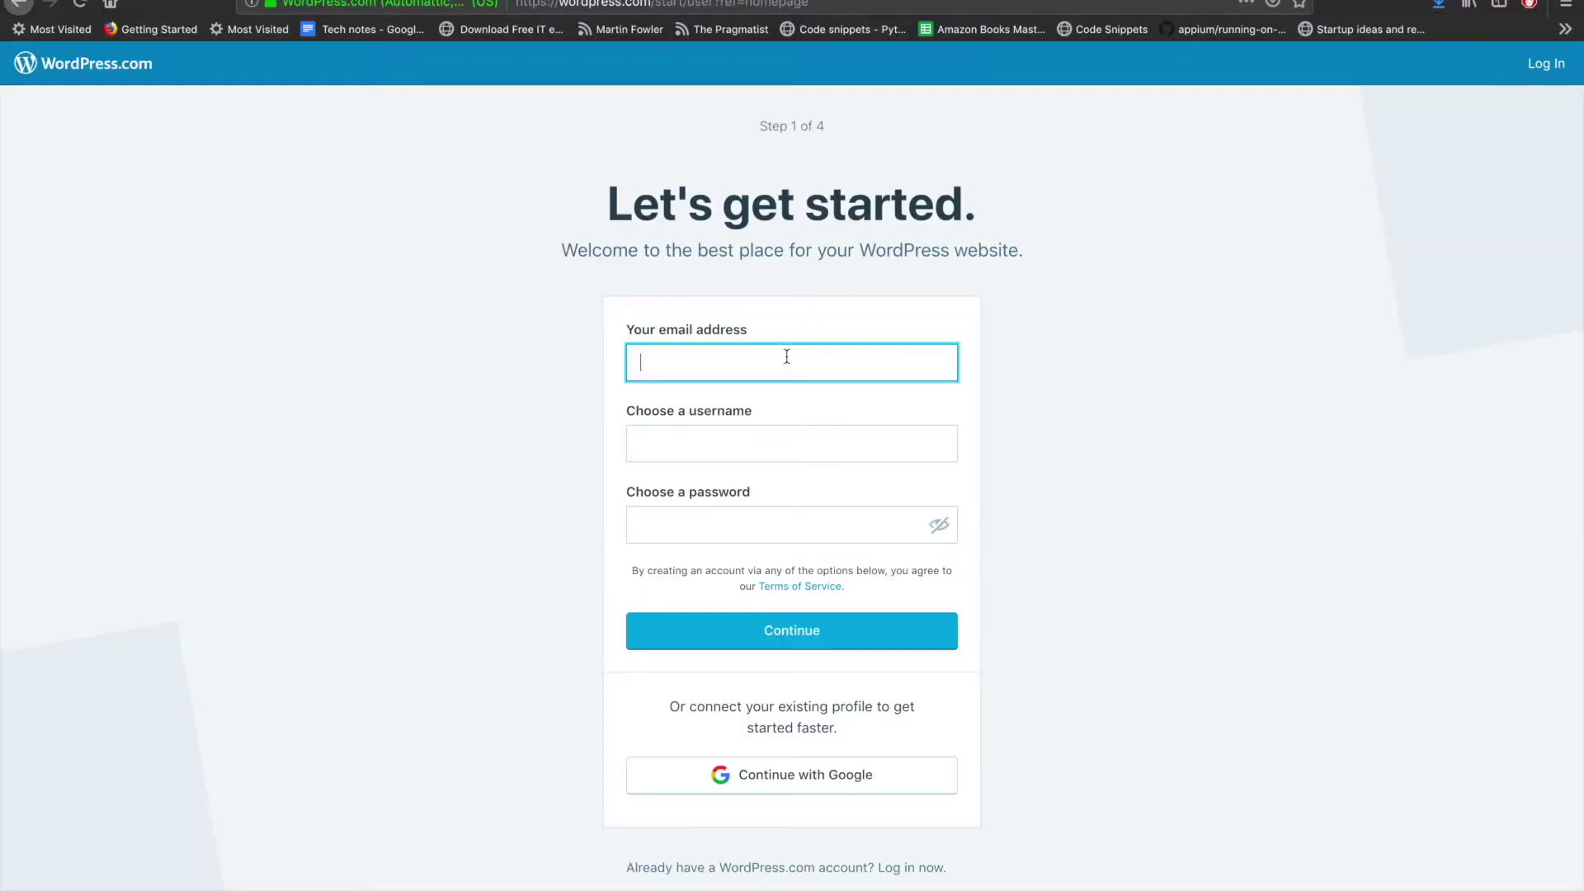
pyautogui.click(786, 443)
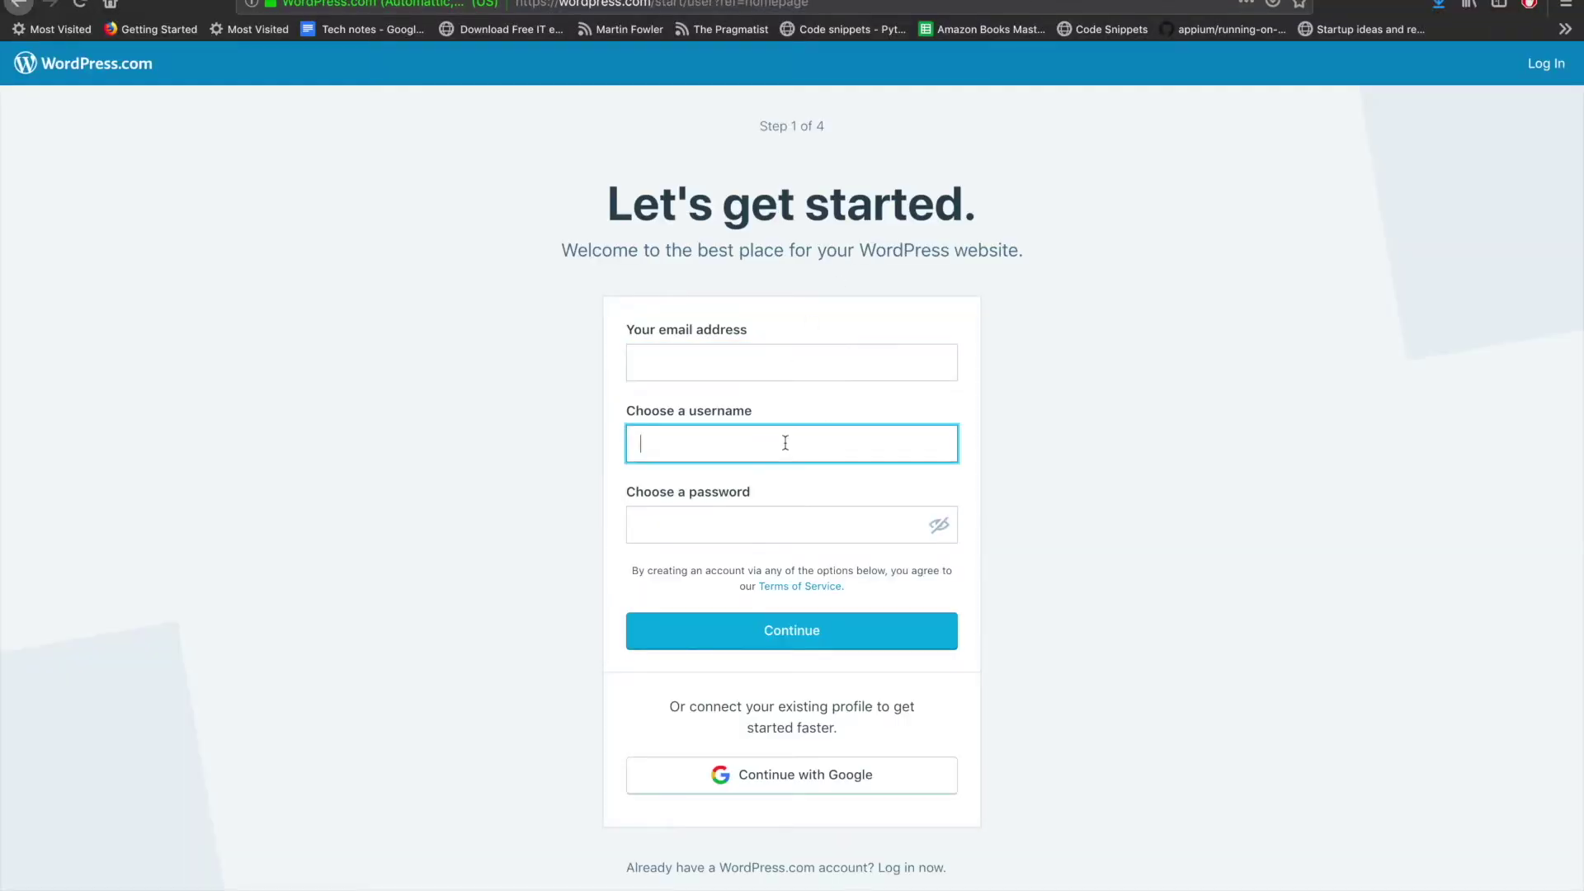
pyautogui.click(765, 512)
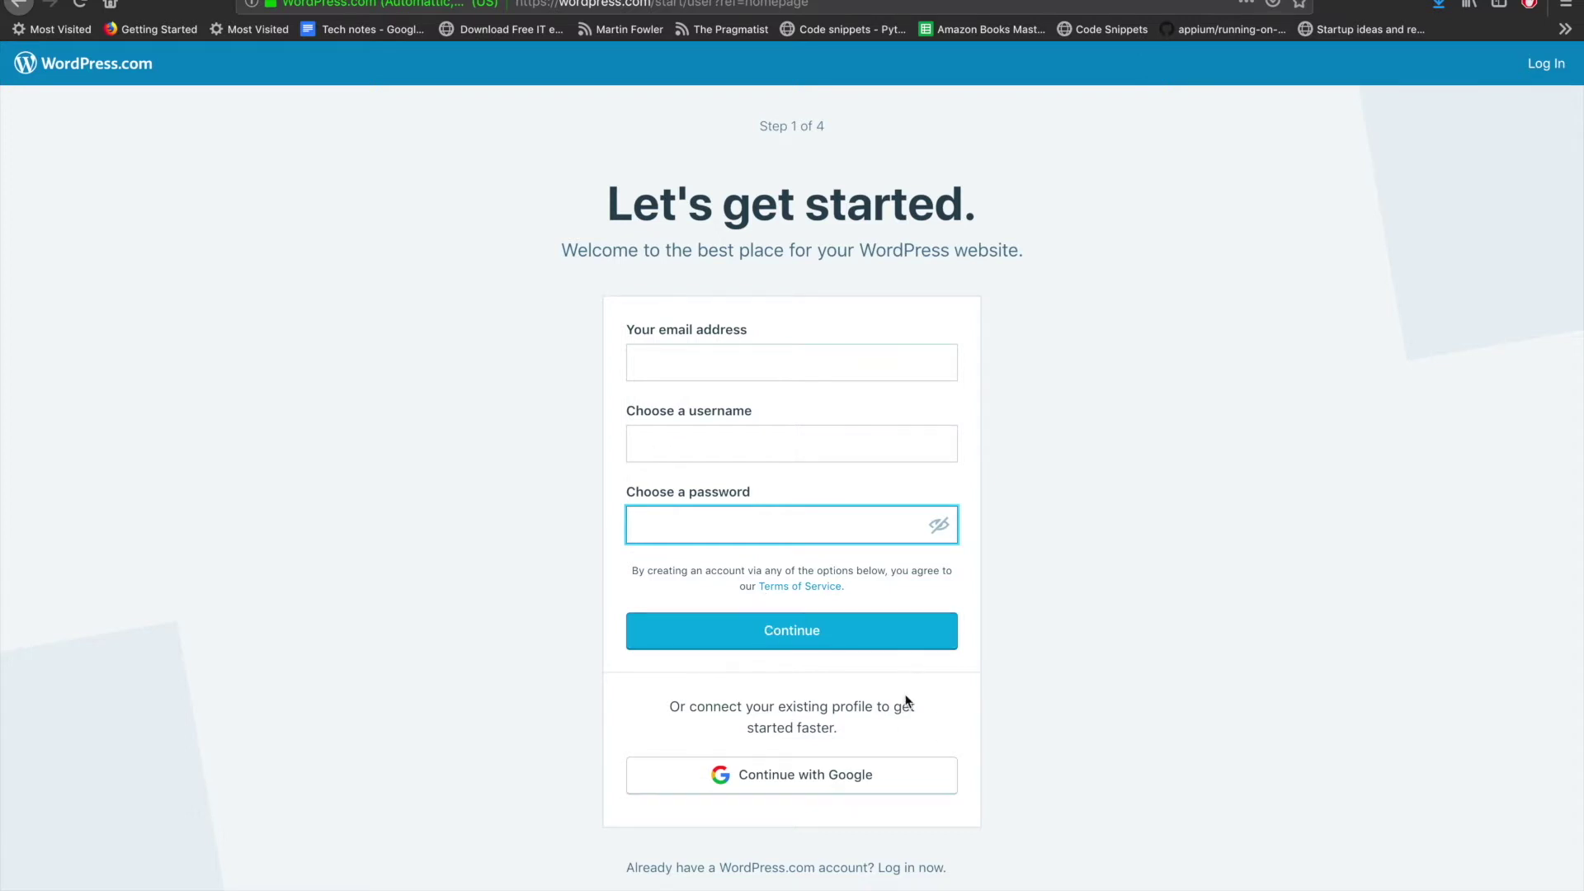
pyautogui.click(821, 363)
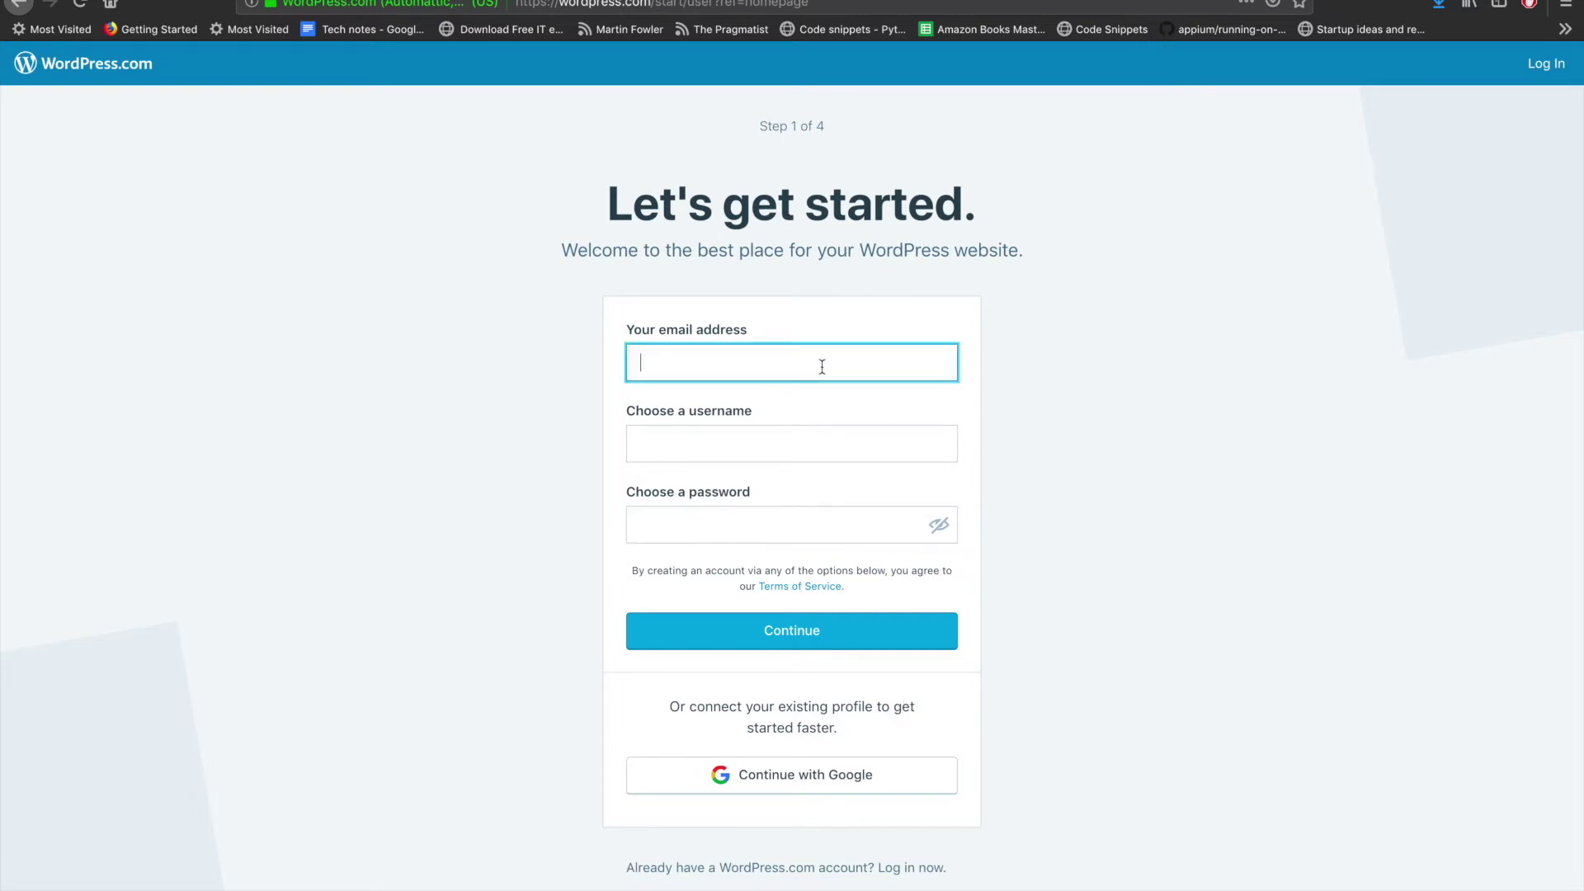
pyautogui.click(783, 438)
pyautogui.click(734, 361)
pyautogui.click(725, 442)
pyautogui.click(712, 523)
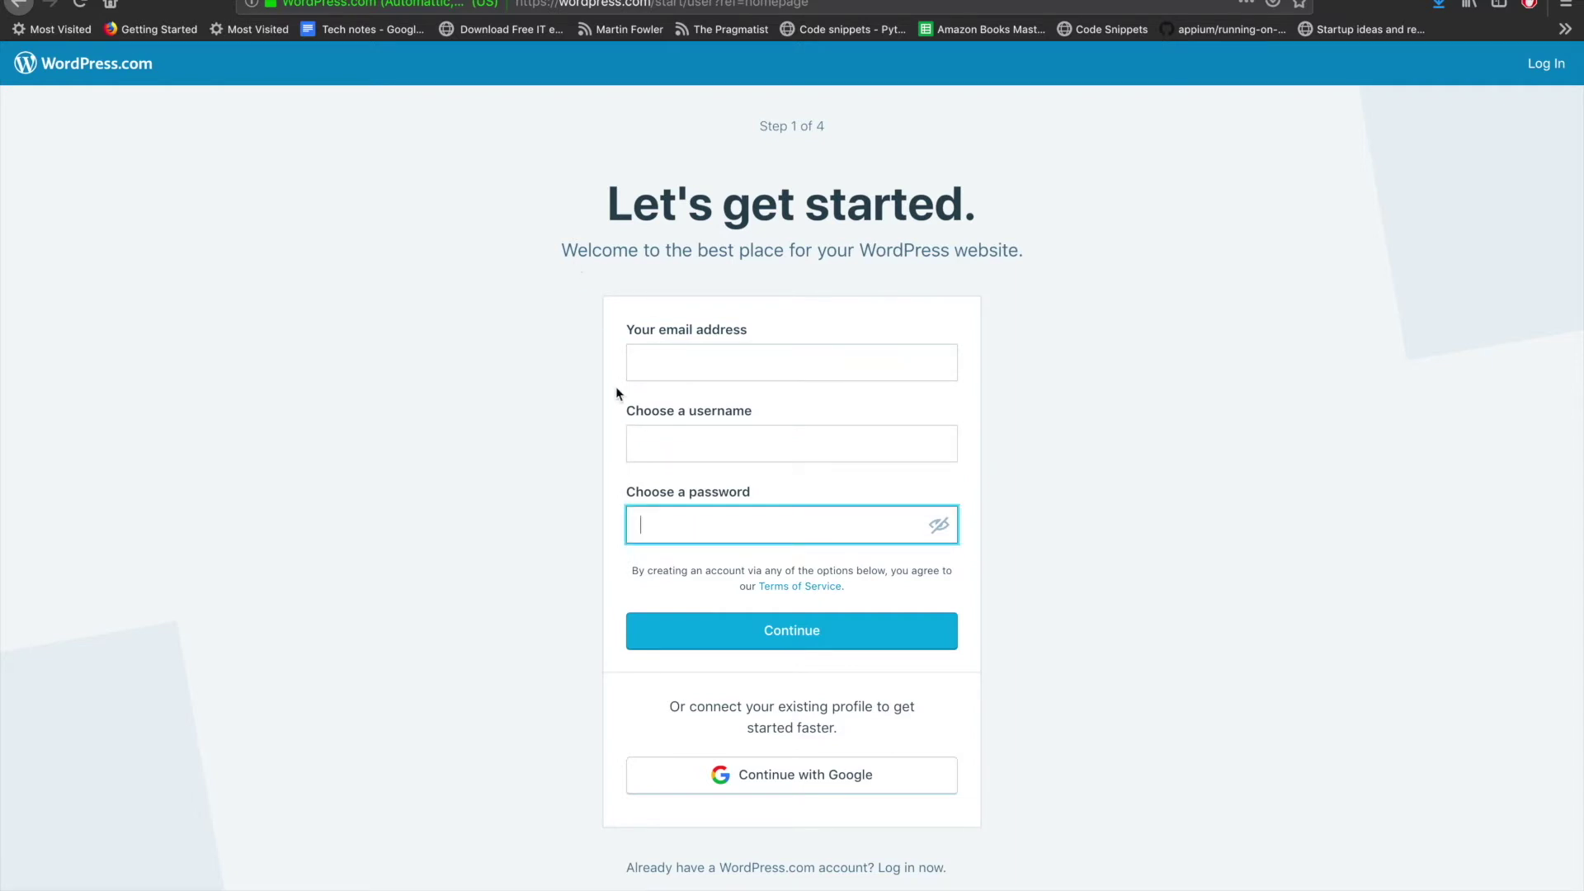
pyautogui.click(1545, 64)
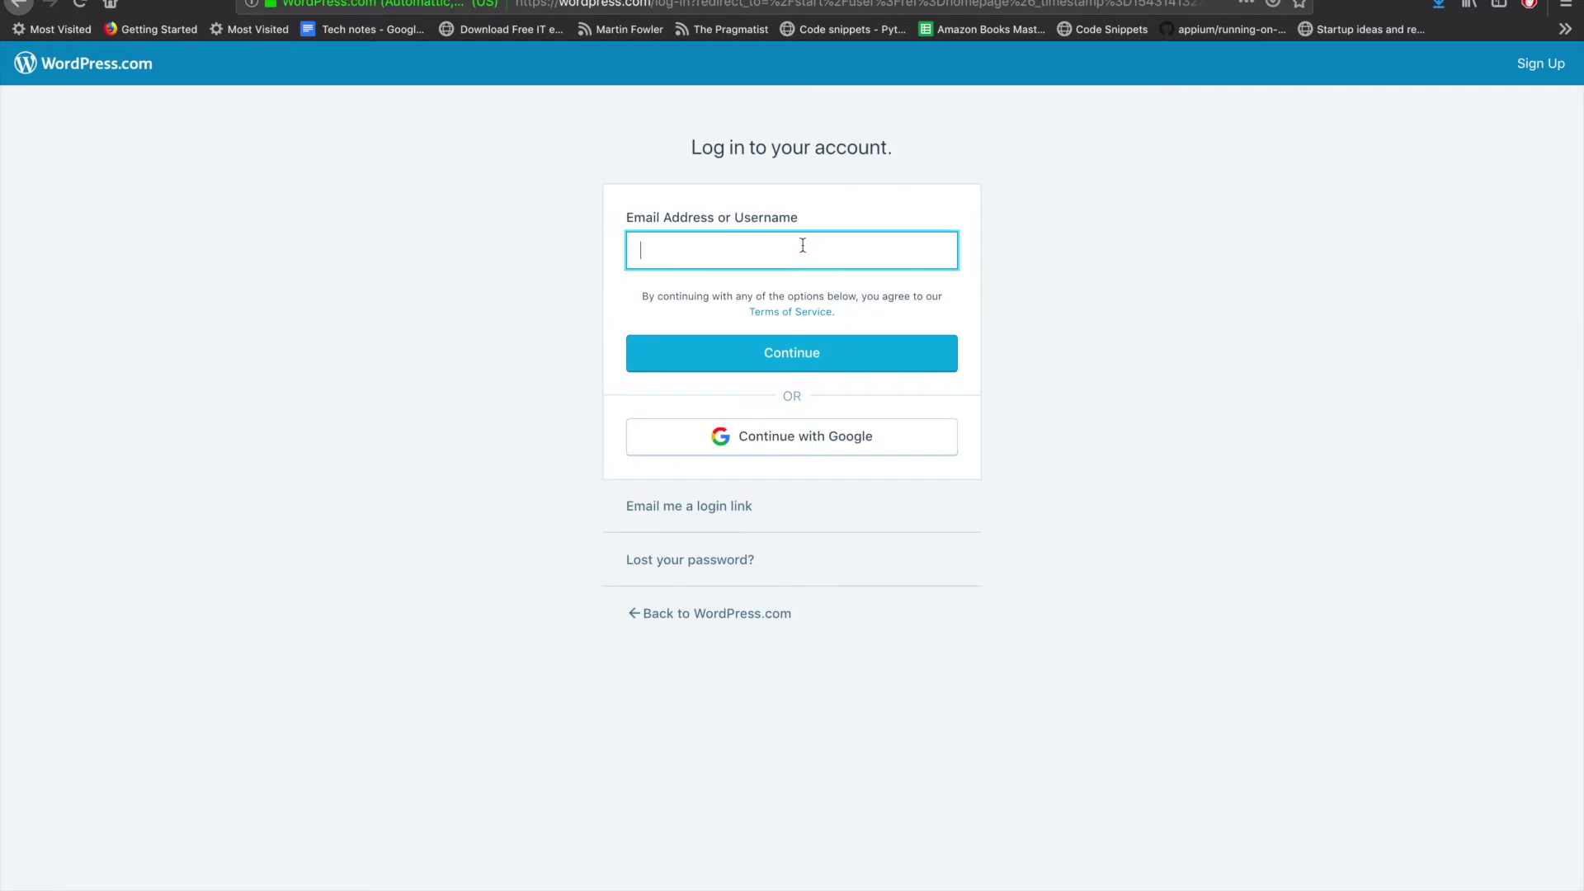
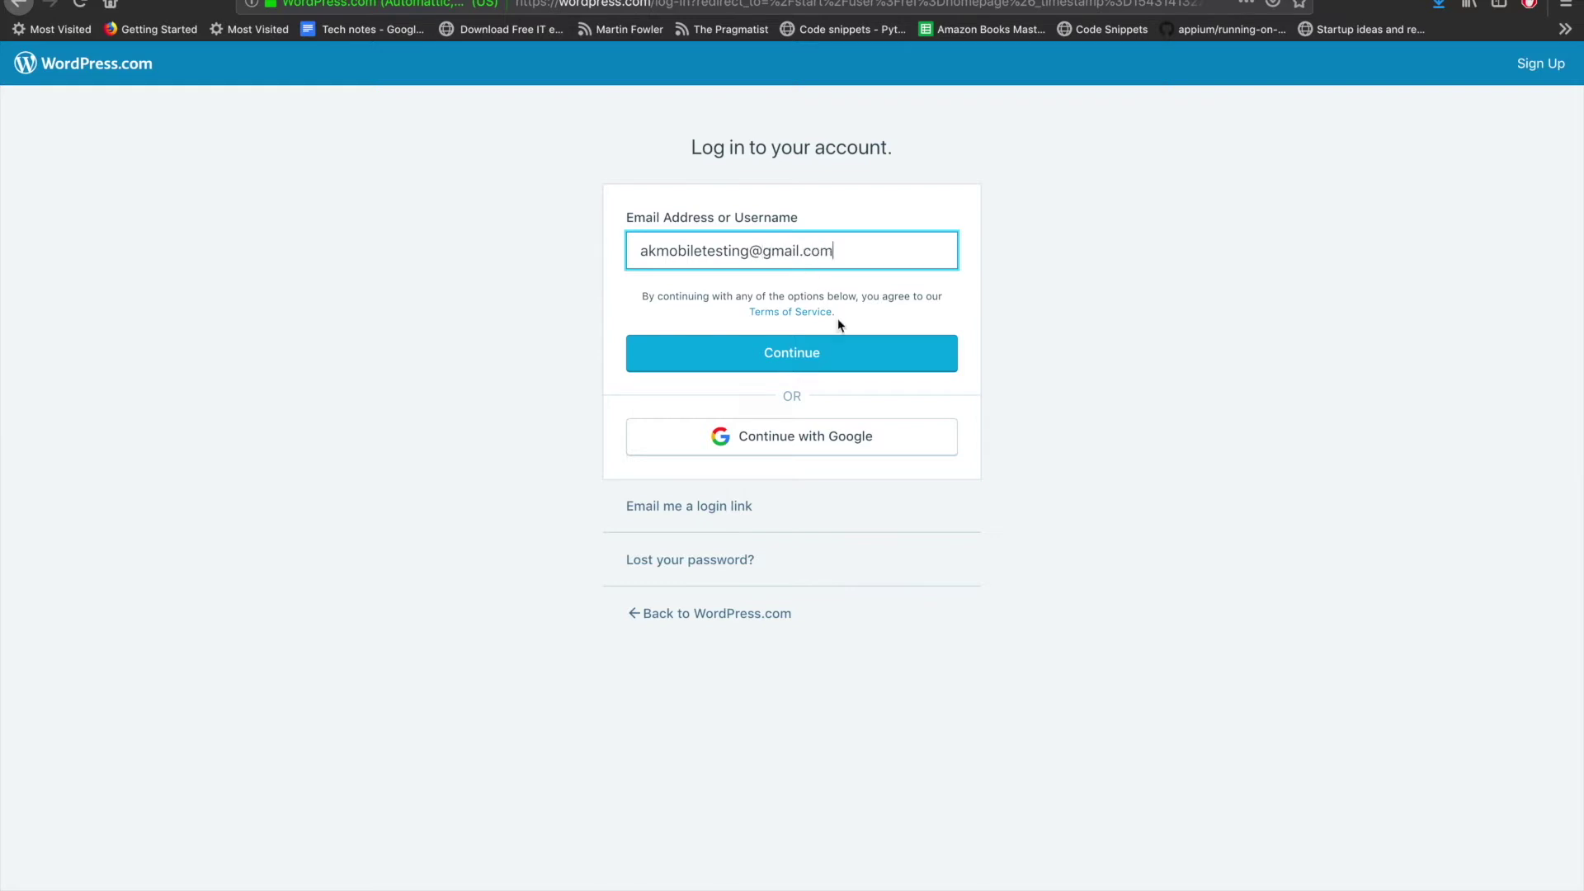
pyautogui.click(825, 355)
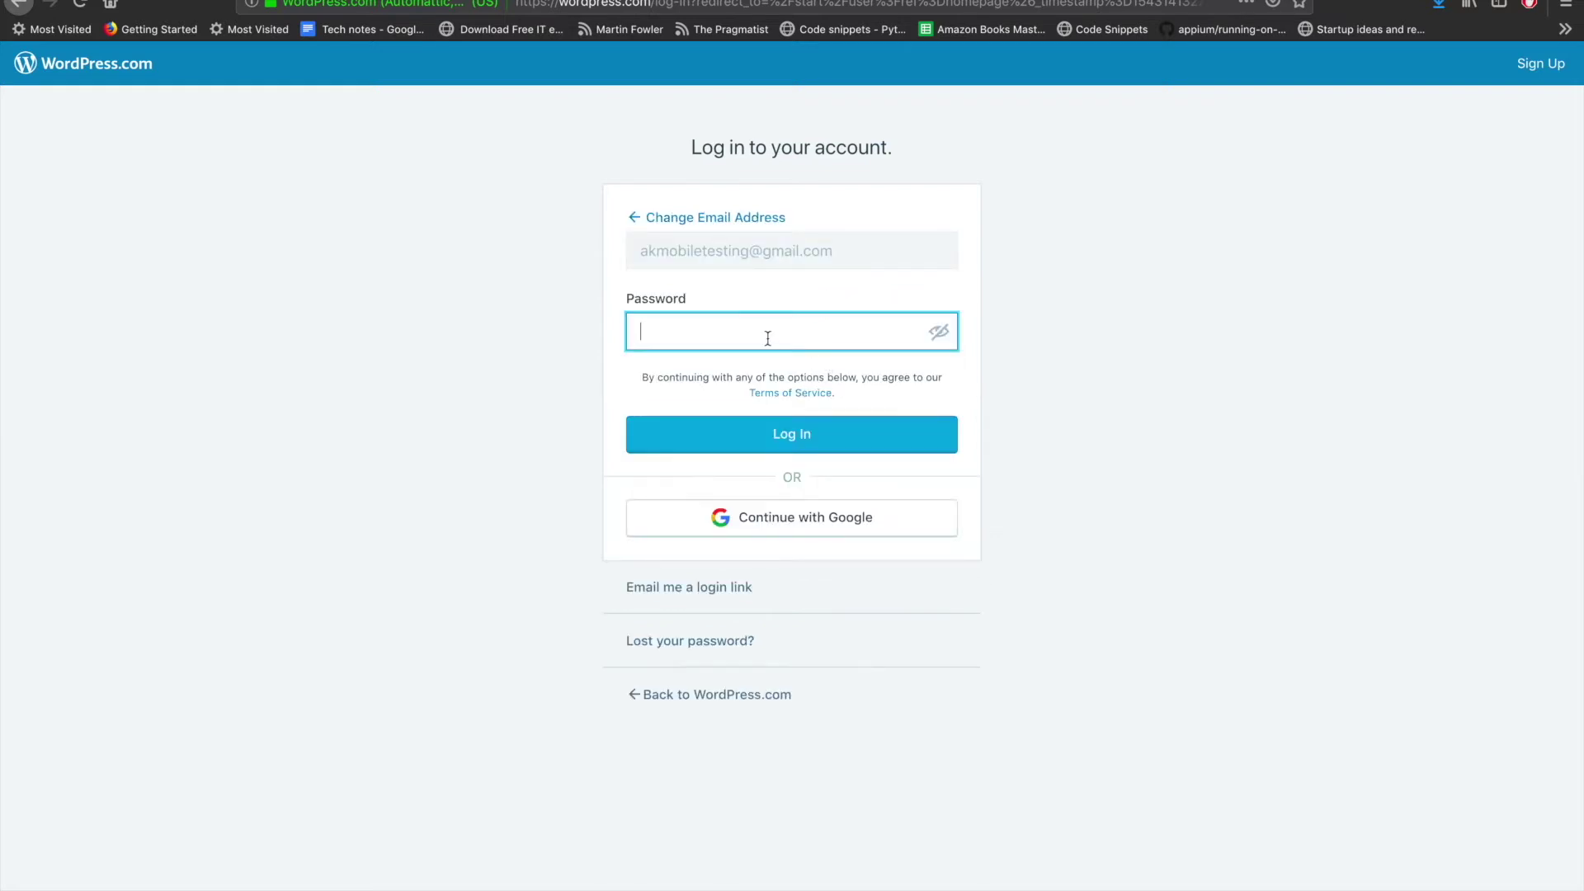
pyautogui.click(820, 446)
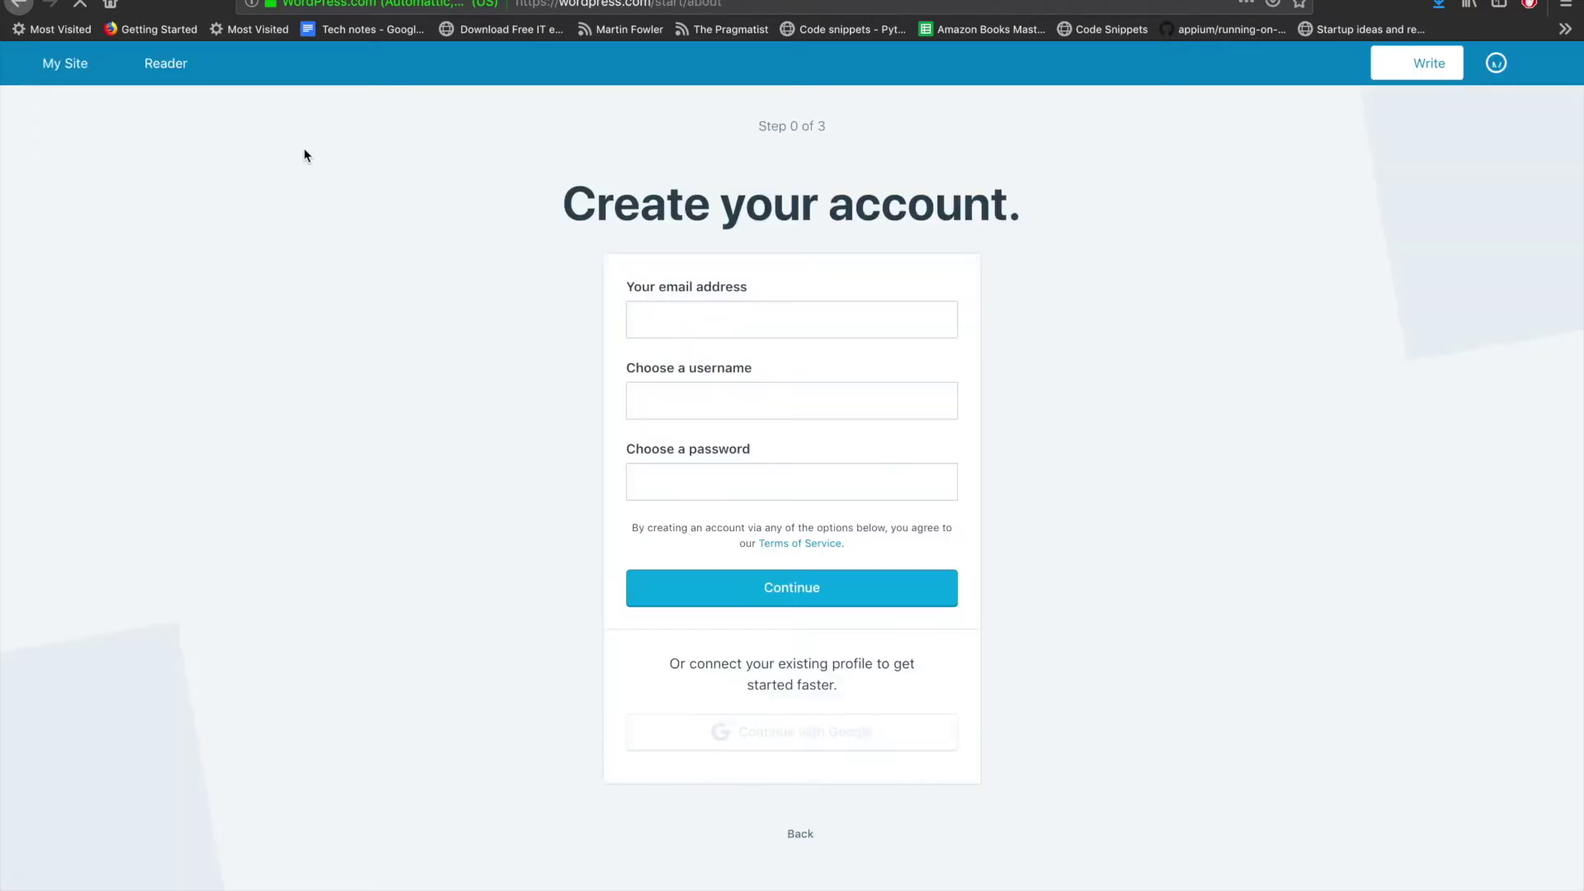
pyautogui.click(62, 64)
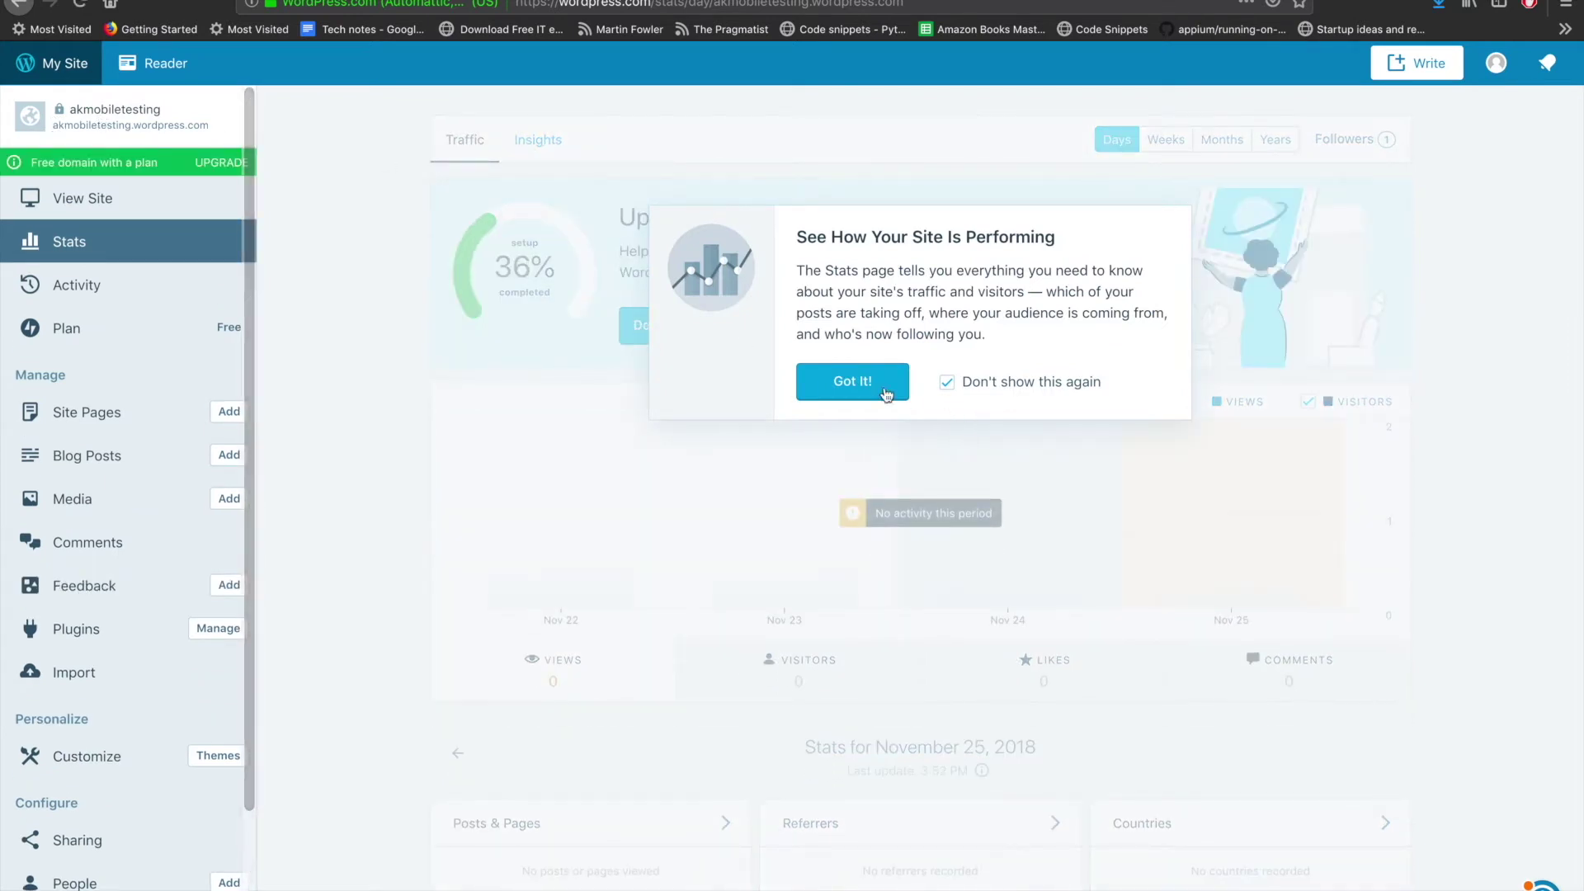
# Dismiss the Stats performance tip and select the address bar for the Developers URL
pyautogui.click(667, 332)
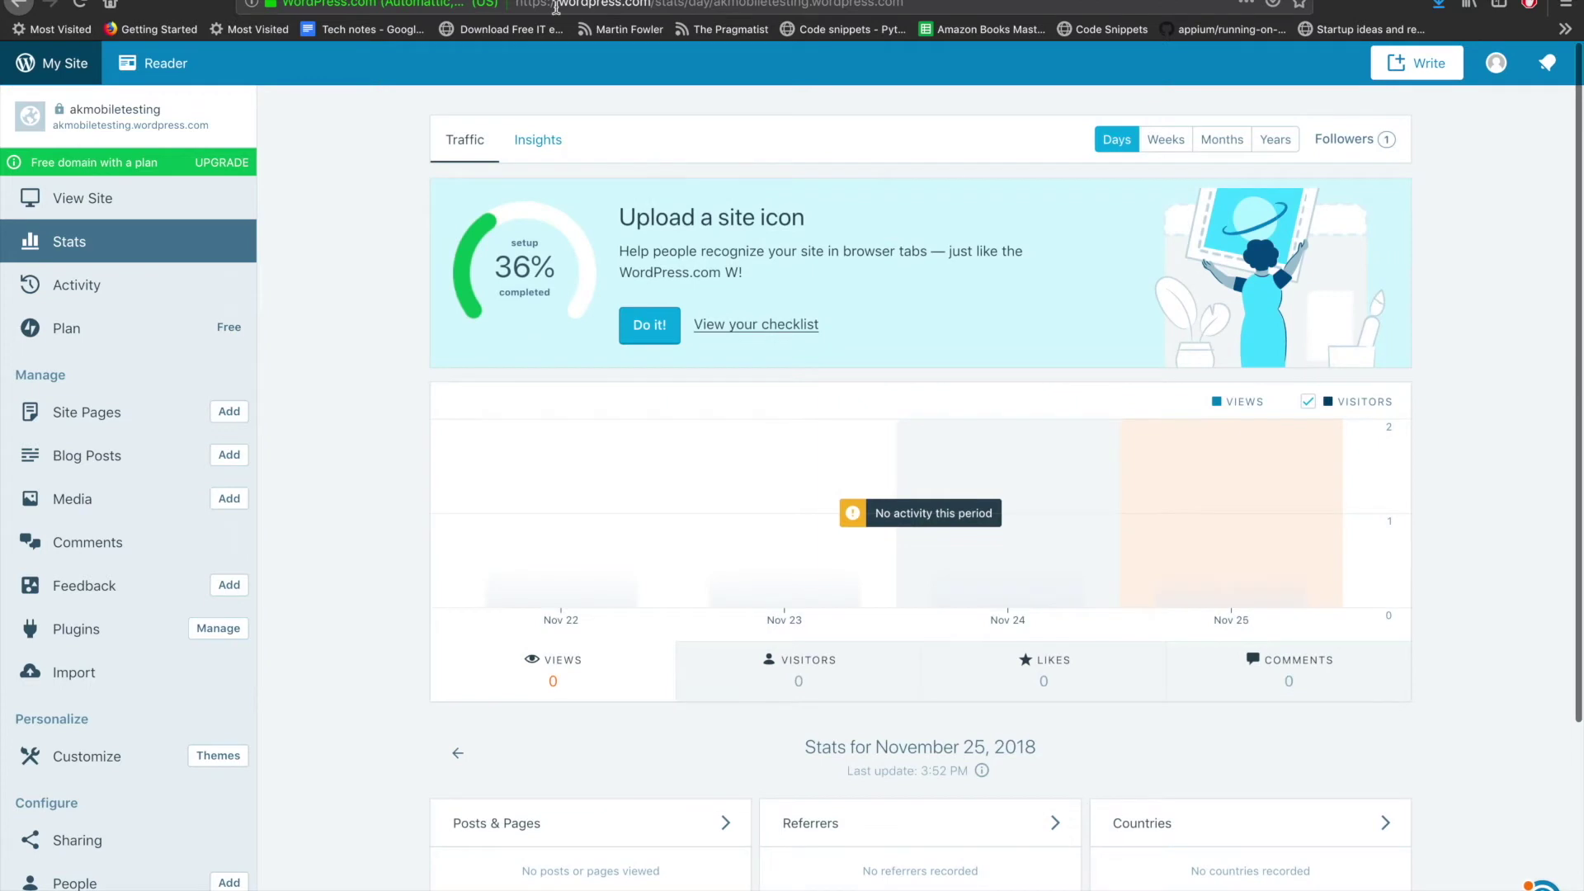
pyautogui.moveTo(715, 4); pyautogui.dragTo(961, 5)
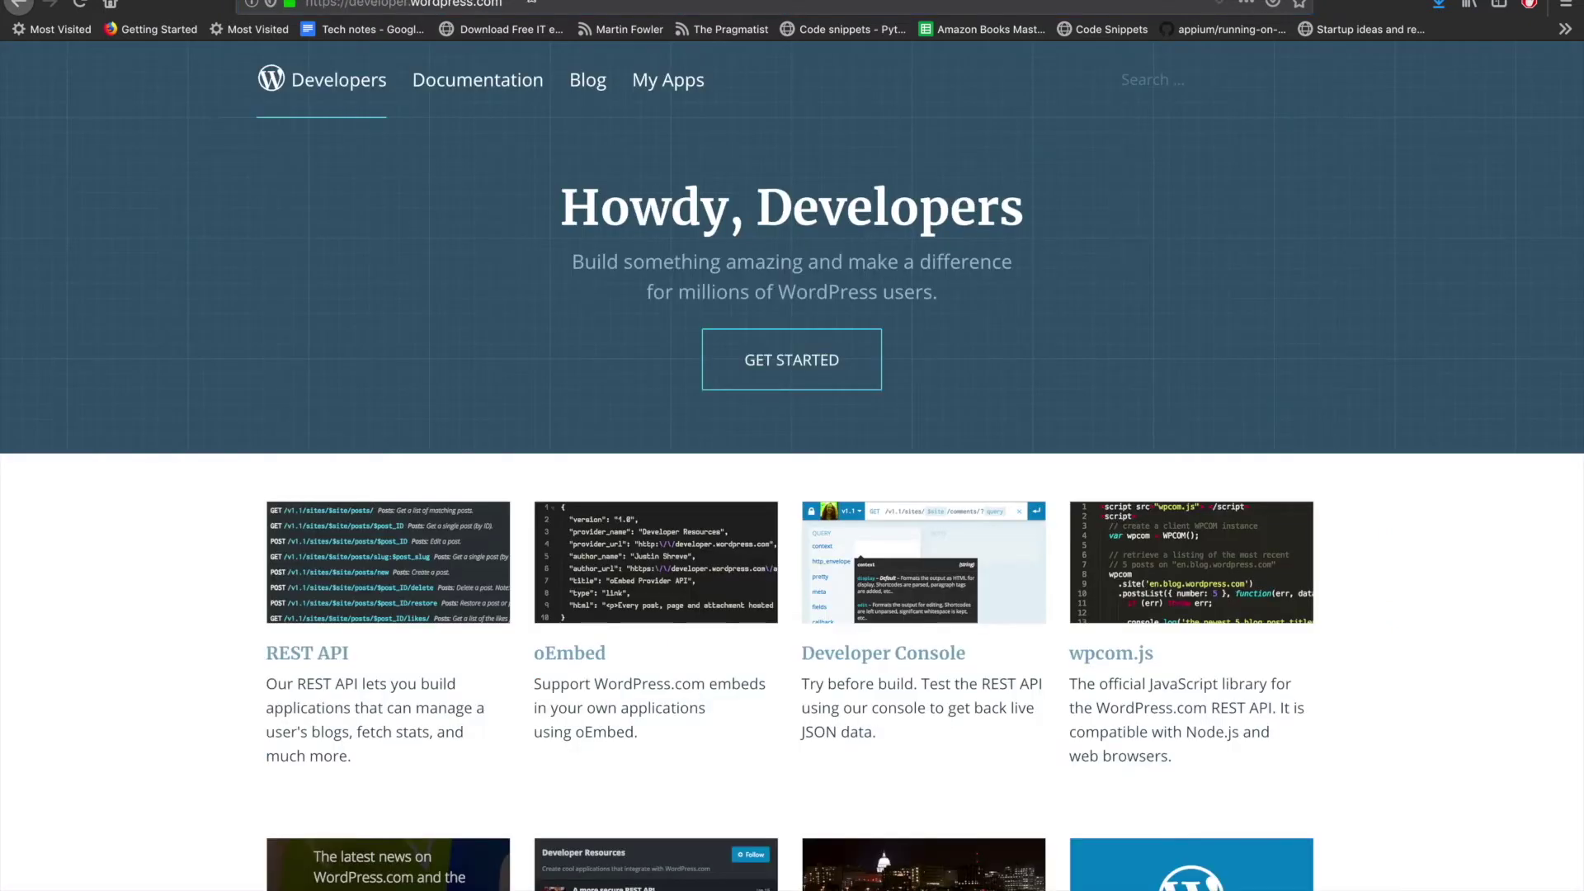
pyautogui.click(531, 4)
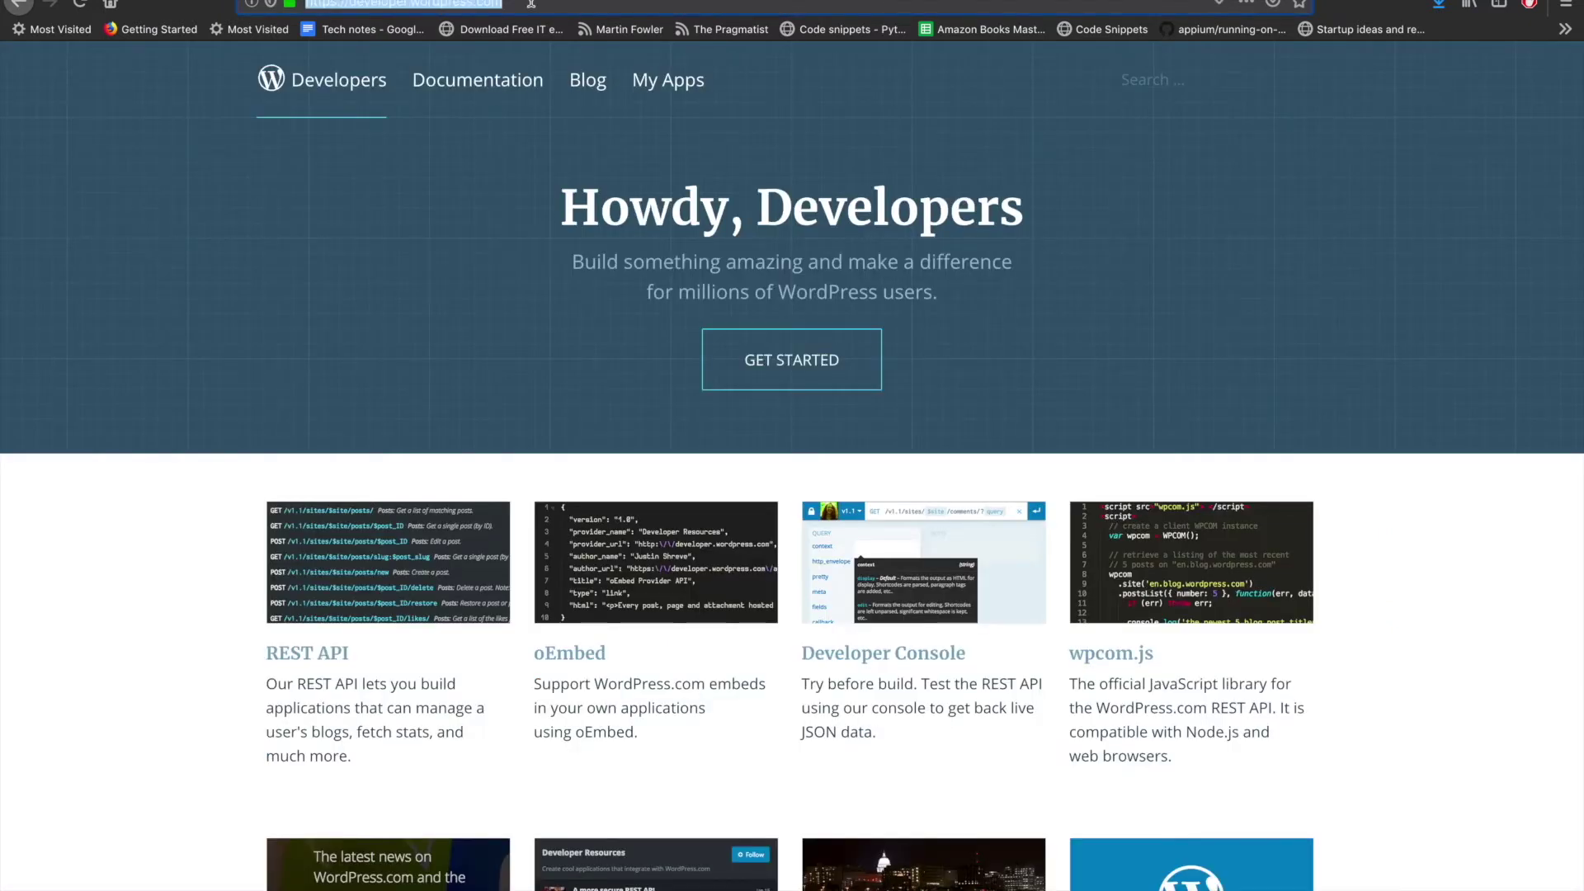
# Load developer.wordpress.com, go to My Apps and start a new application
pyautogui.press('Return')
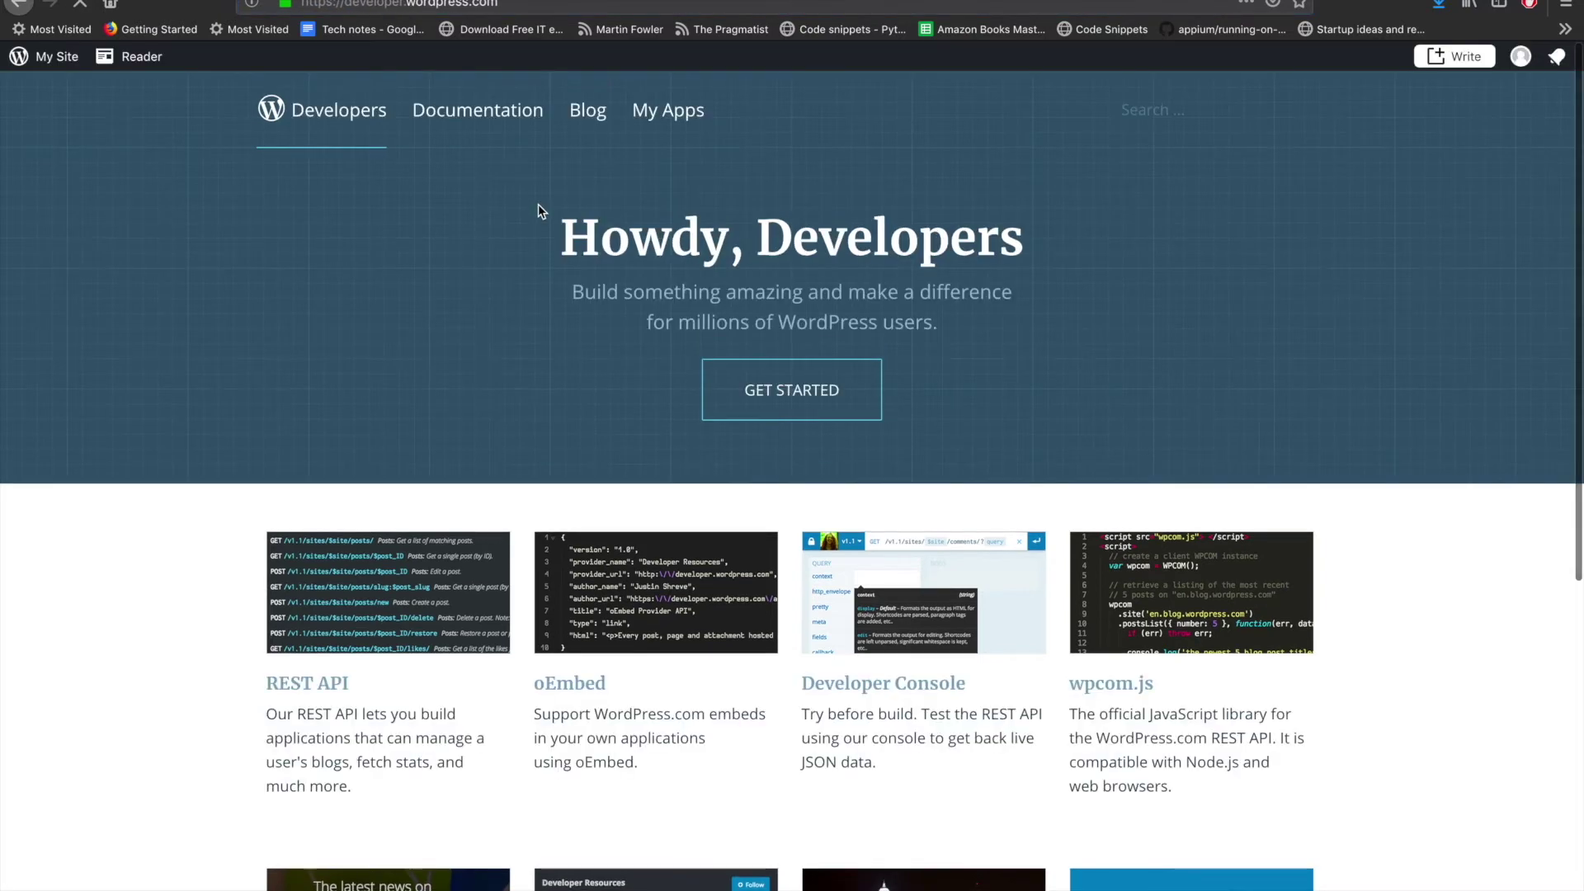
pyautogui.click(663, 126)
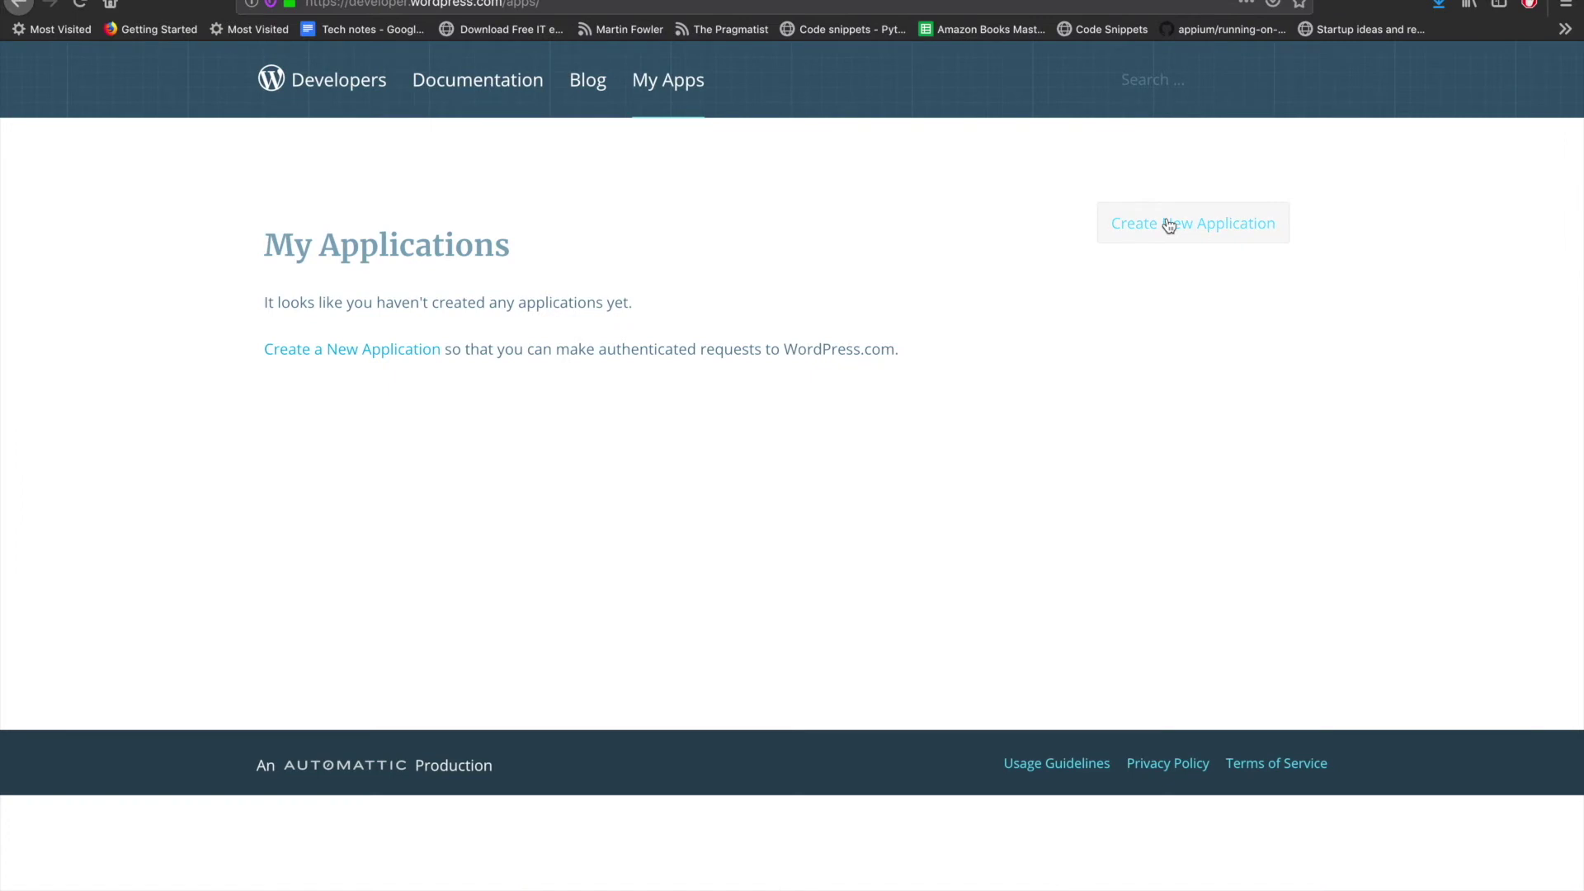
pyautogui.click(1169, 226)
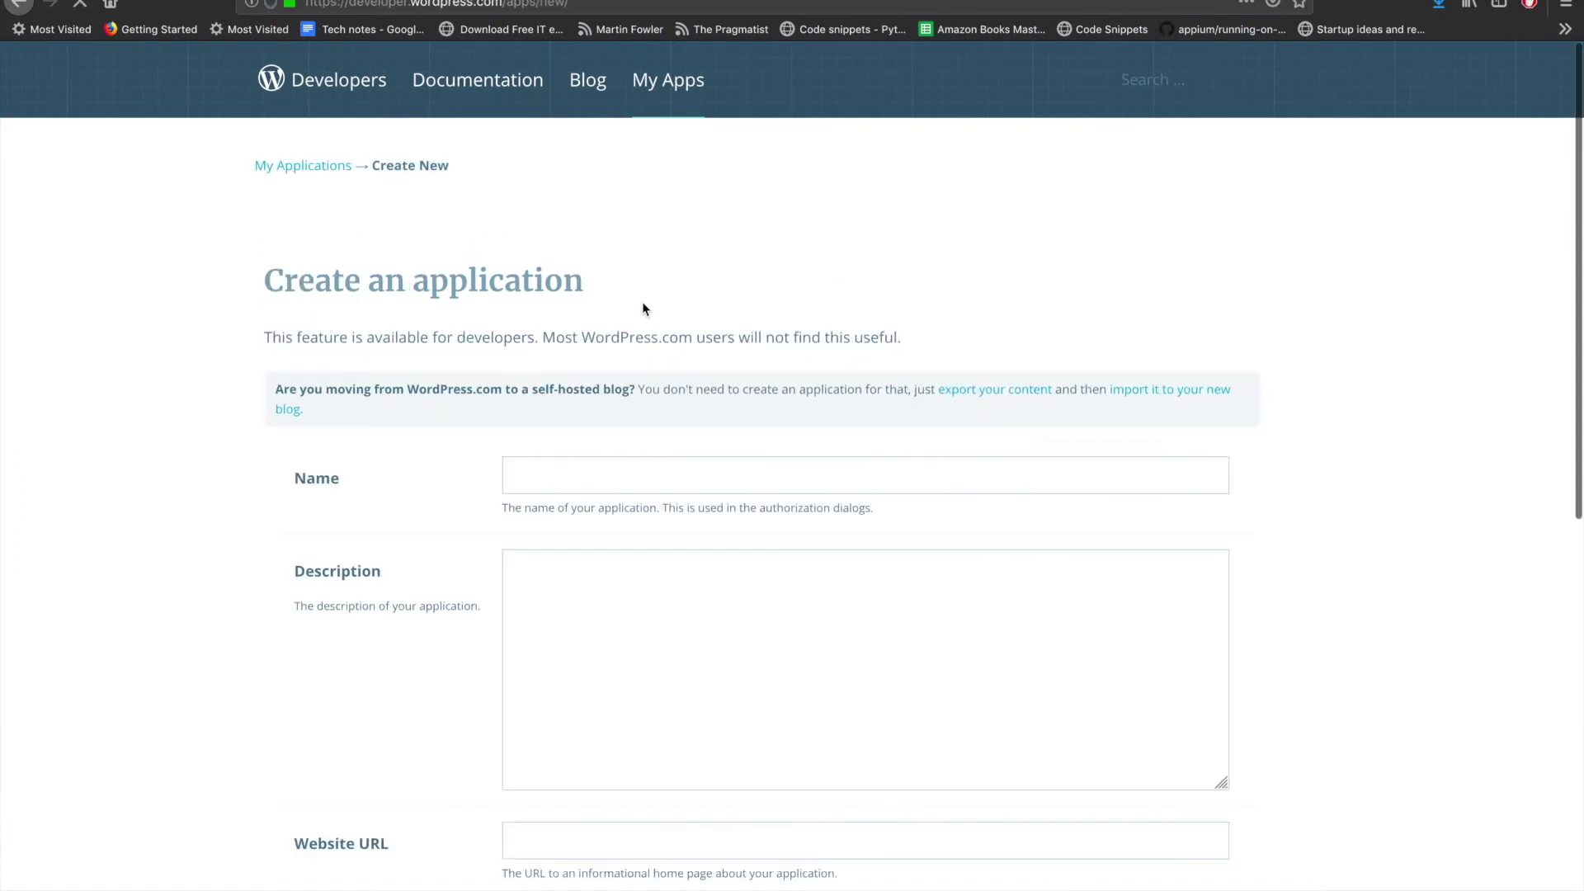
pyautogui.scroll(-2, 642, 307)
pyautogui.click(623, 389)
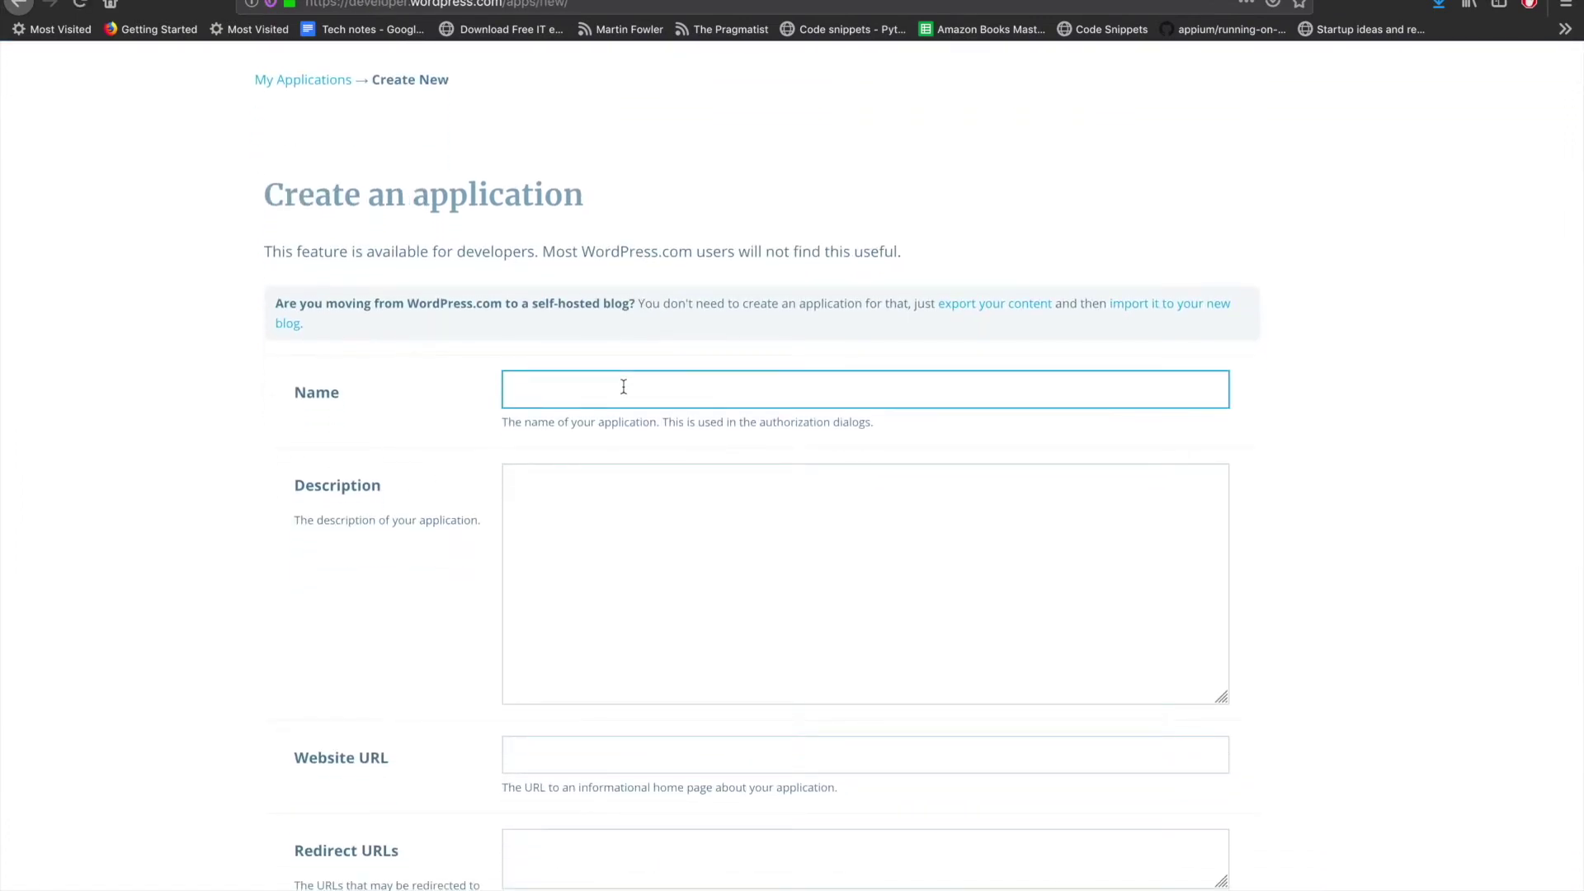
pyautogui.write('akmobil')
pyautogui.write('etesting')
pyautogui.click(619, 475)
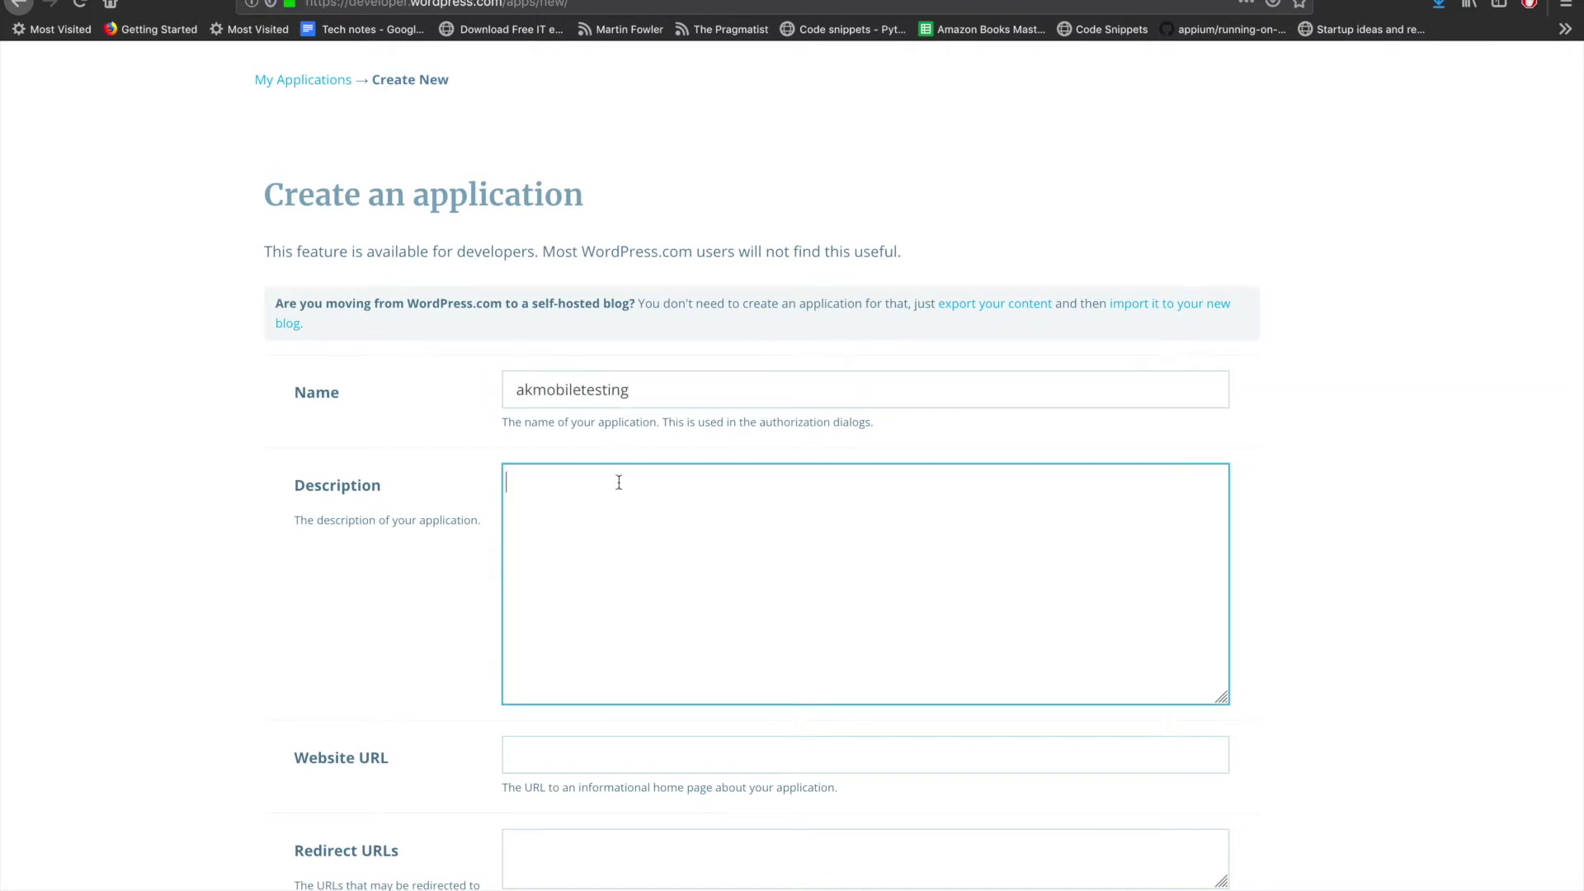
pyautogui.write('akmo')
pyautogui.write('biletest')
pyautogui.write('ing')
pyautogui.scroll(-3, 604, 551)
pyautogui.scroll(-2, 605, 551)
pyautogui.click(605, 551)
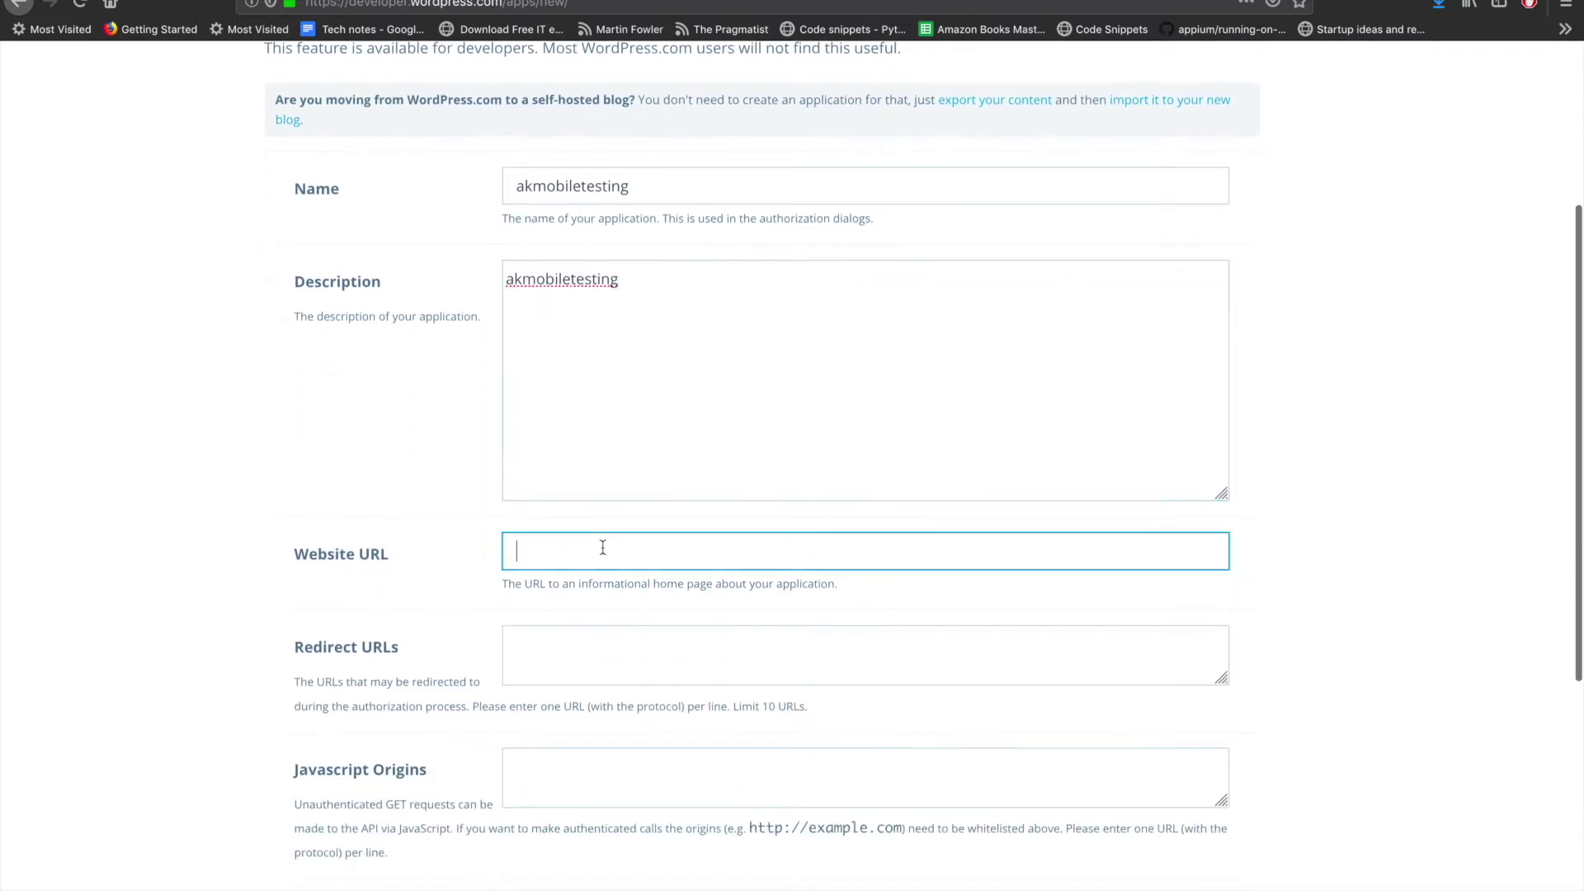
pyautogui.write('http://')
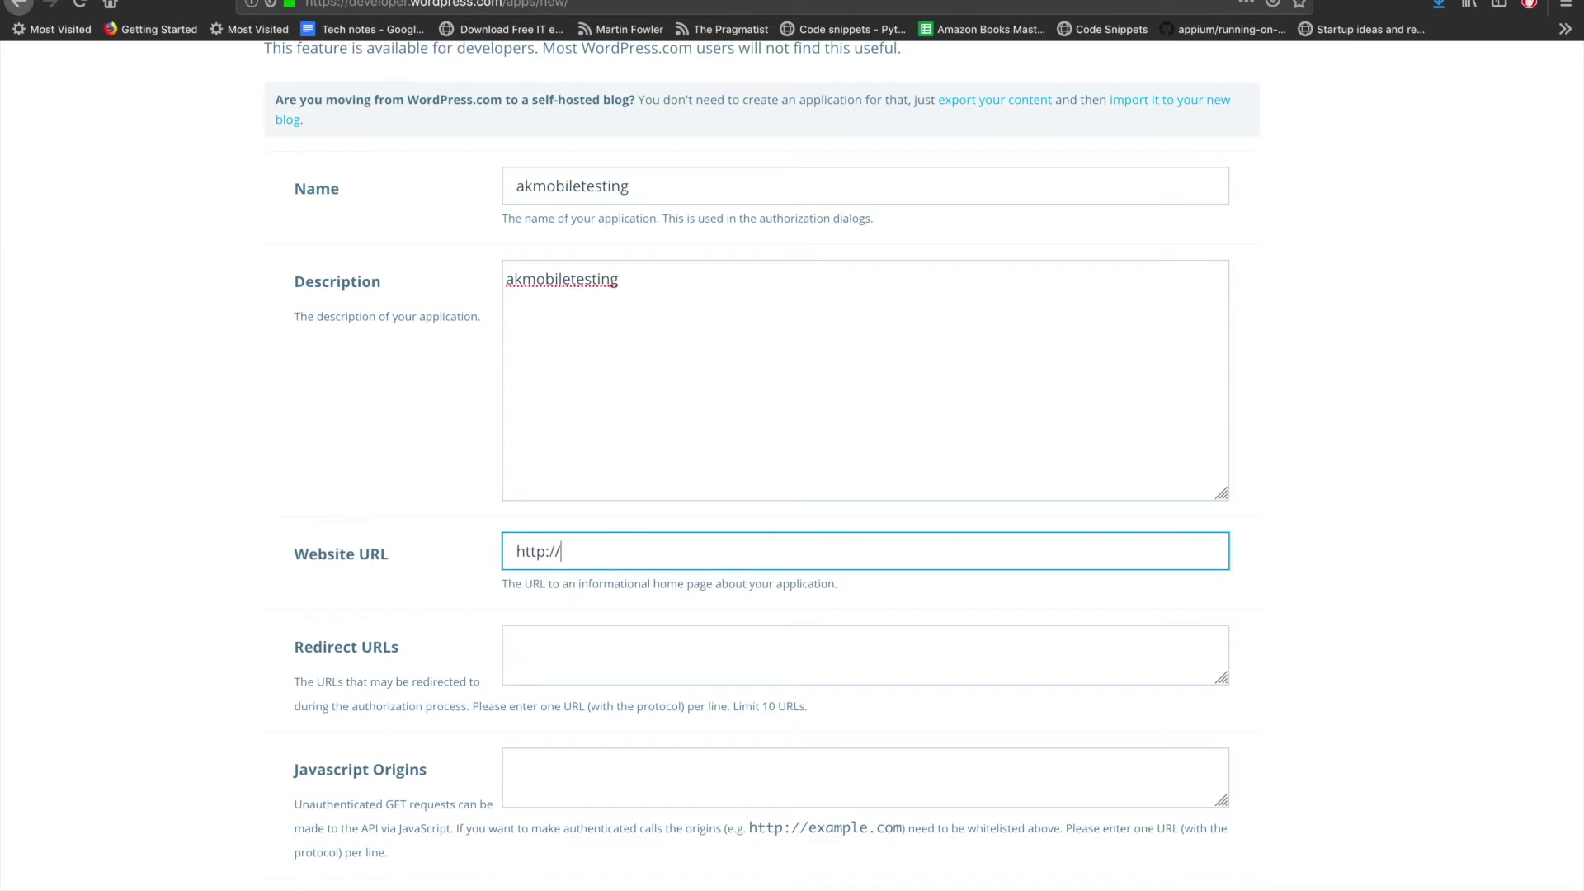
pyautogui.write('akmobilet')
pyautogui.write('esting.')
pyautogui.write('com')
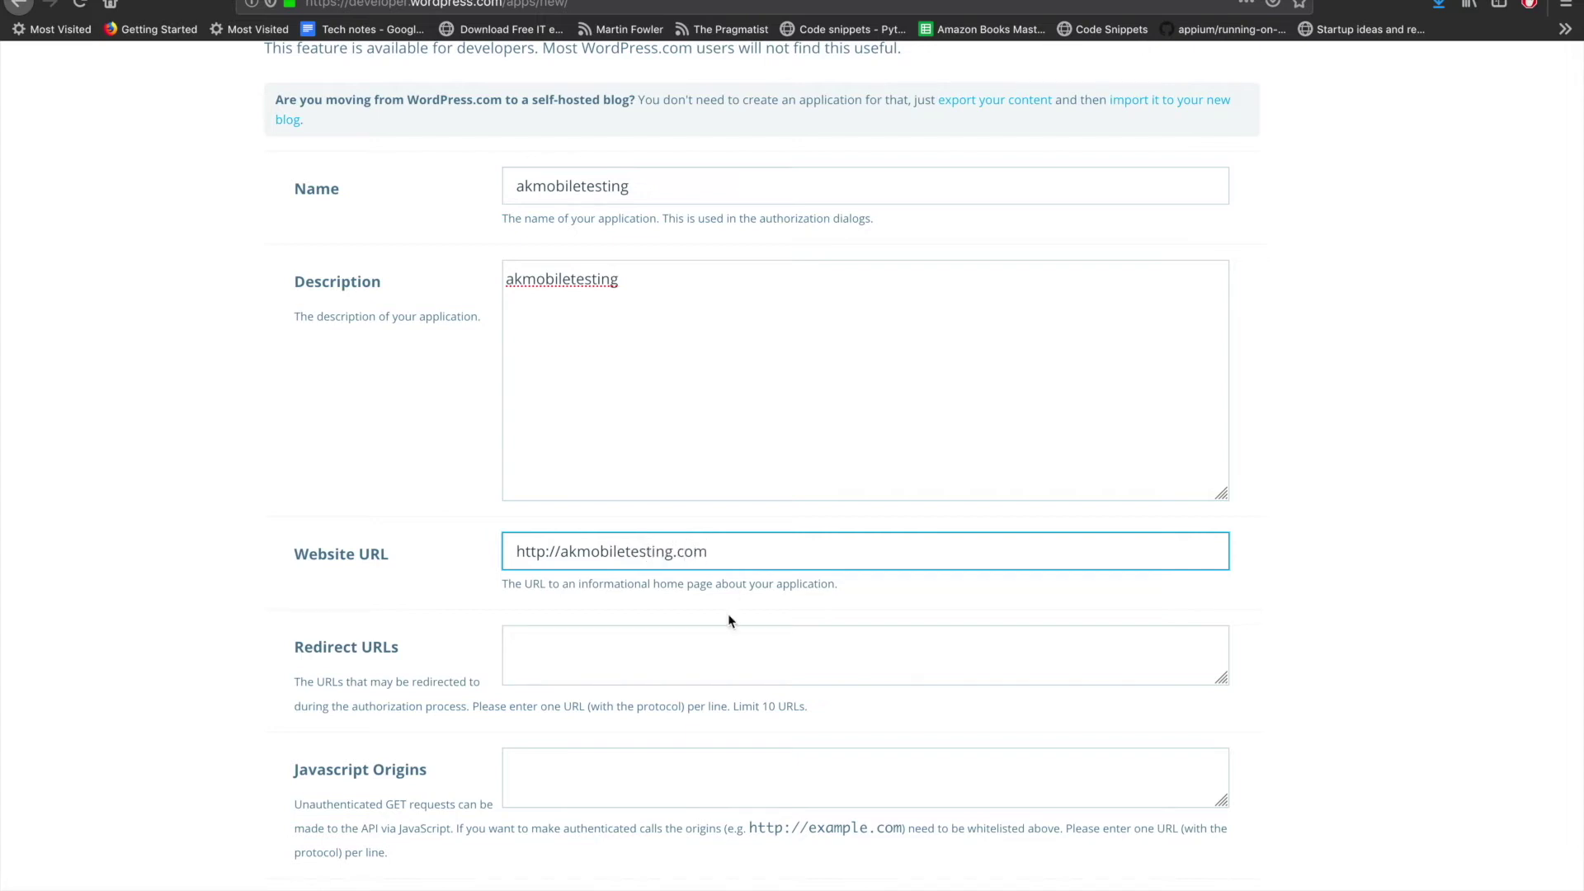
pyautogui.click(716, 637)
pyautogui.click(571, 178)
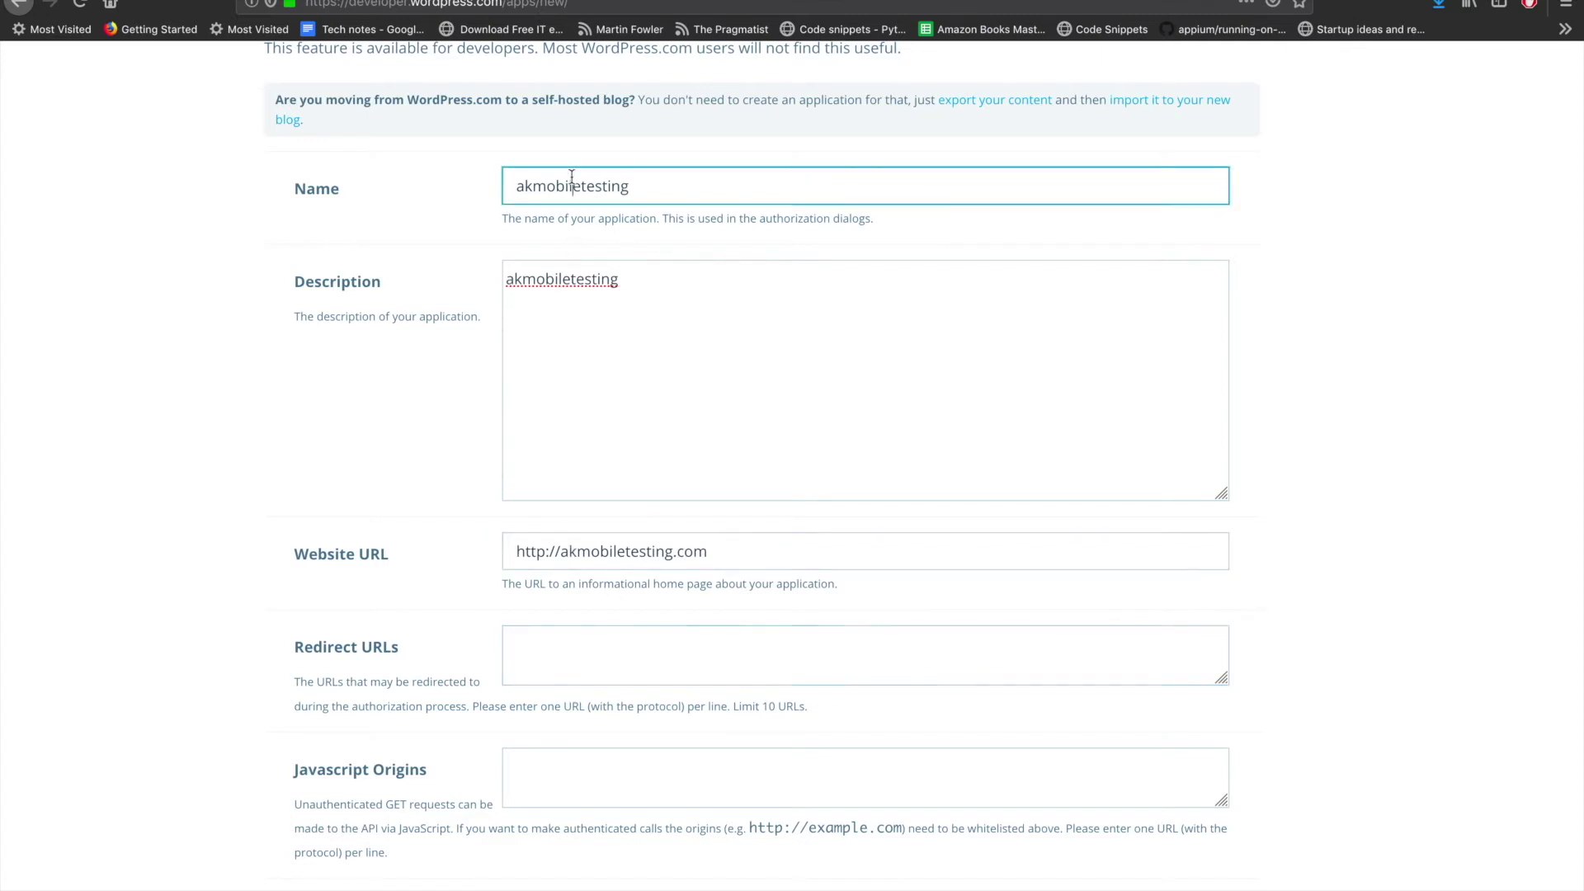
pyautogui.click(582, 361)
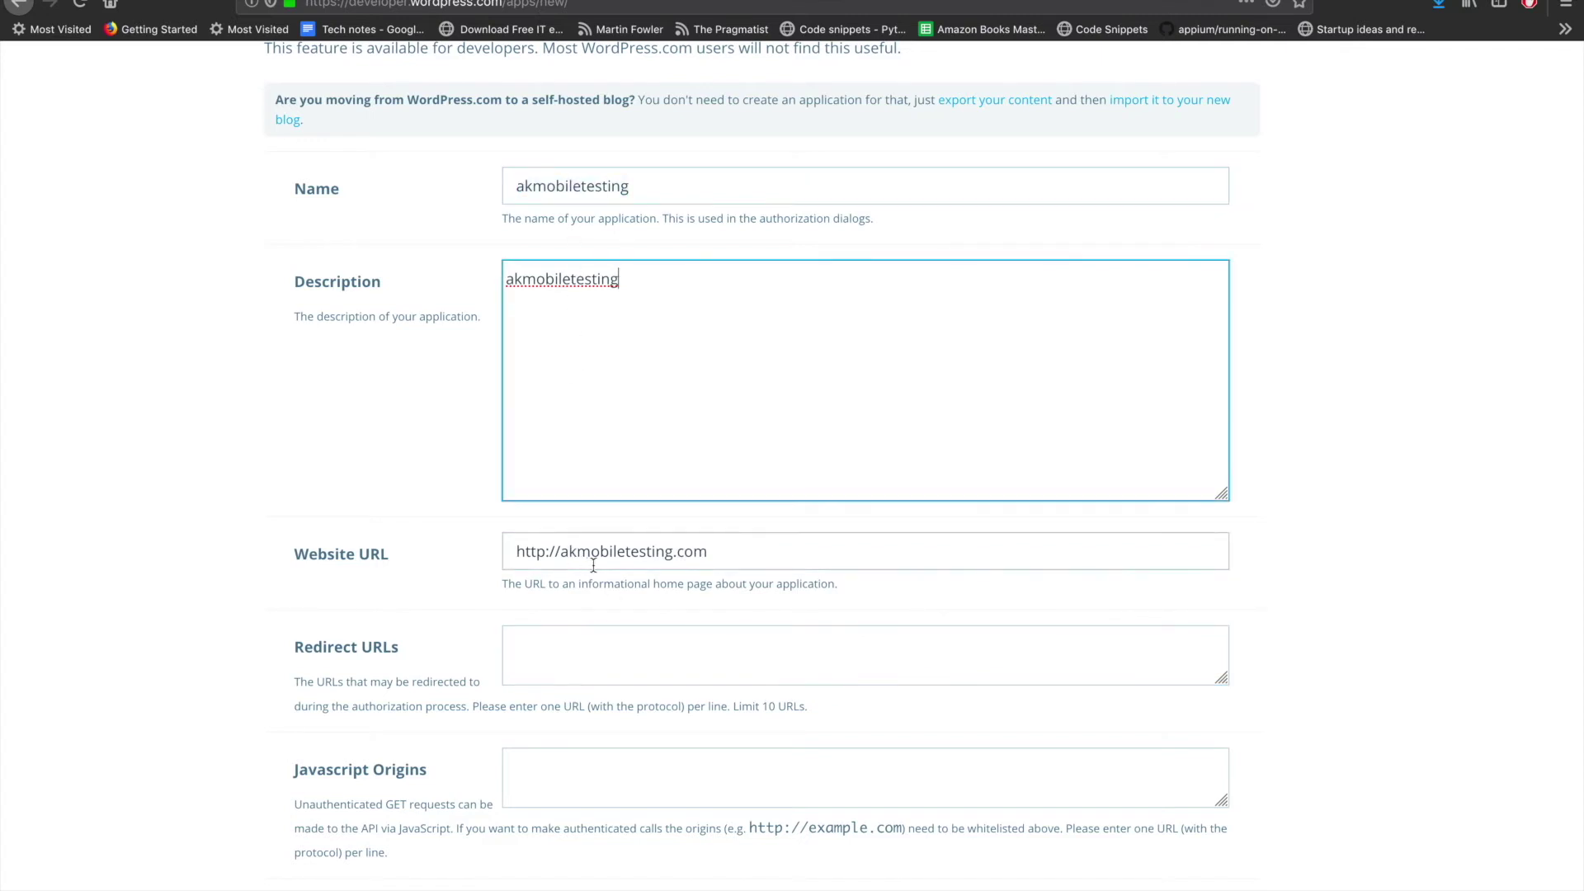
pyautogui.doubleClick(528, 551)
pyautogui.click(633, 651)
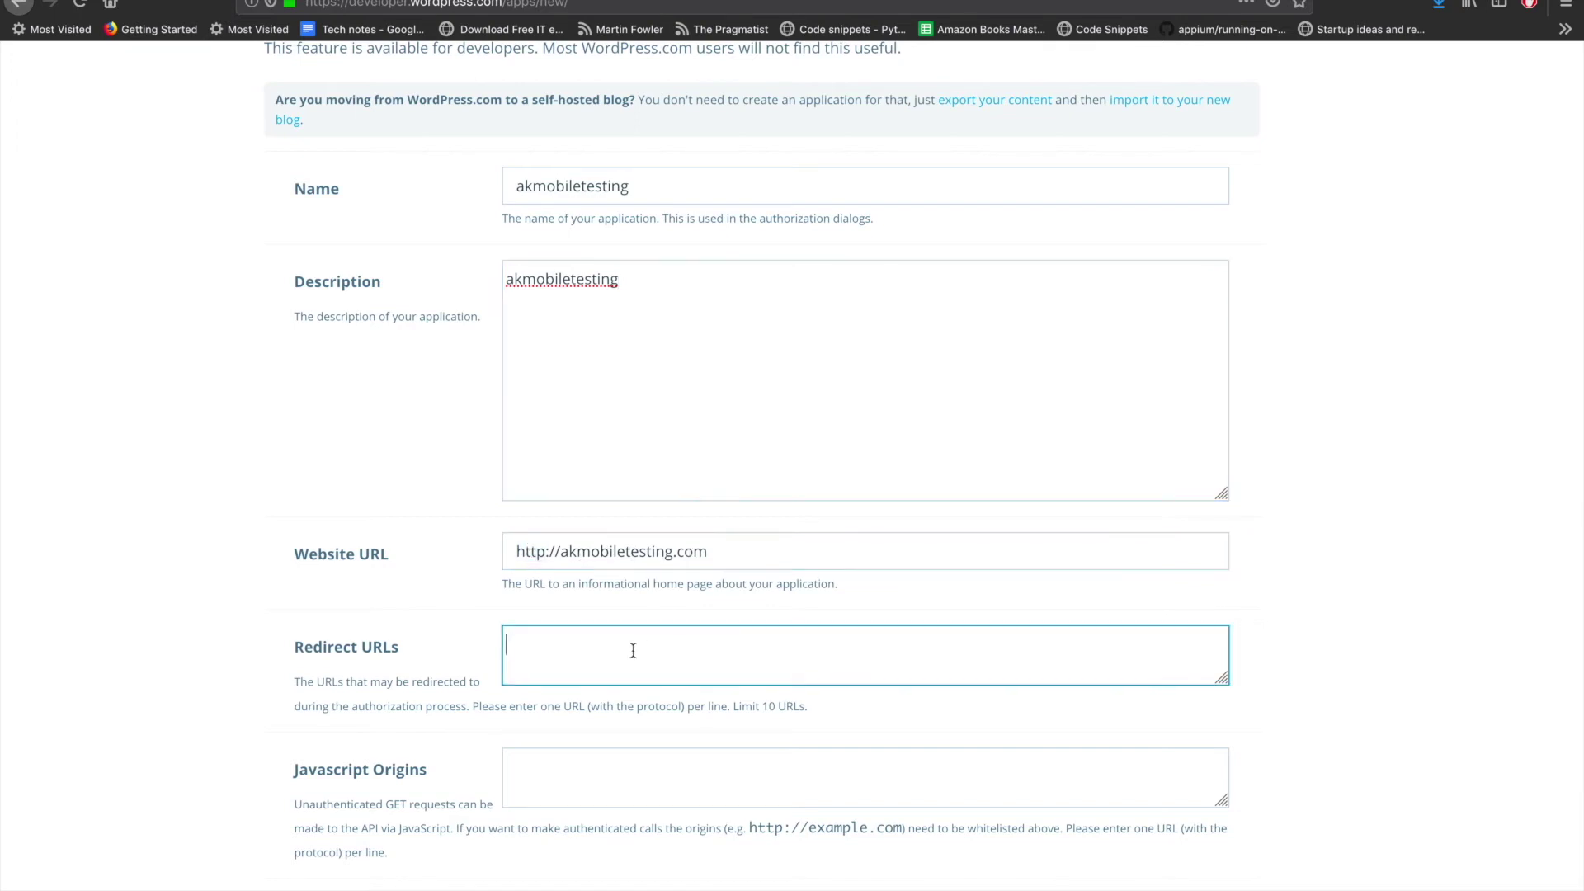
pyautogui.write('https:')
pyautogui.write('//')
pyautogui.write('localhost')
pyautogui.click(634, 767)
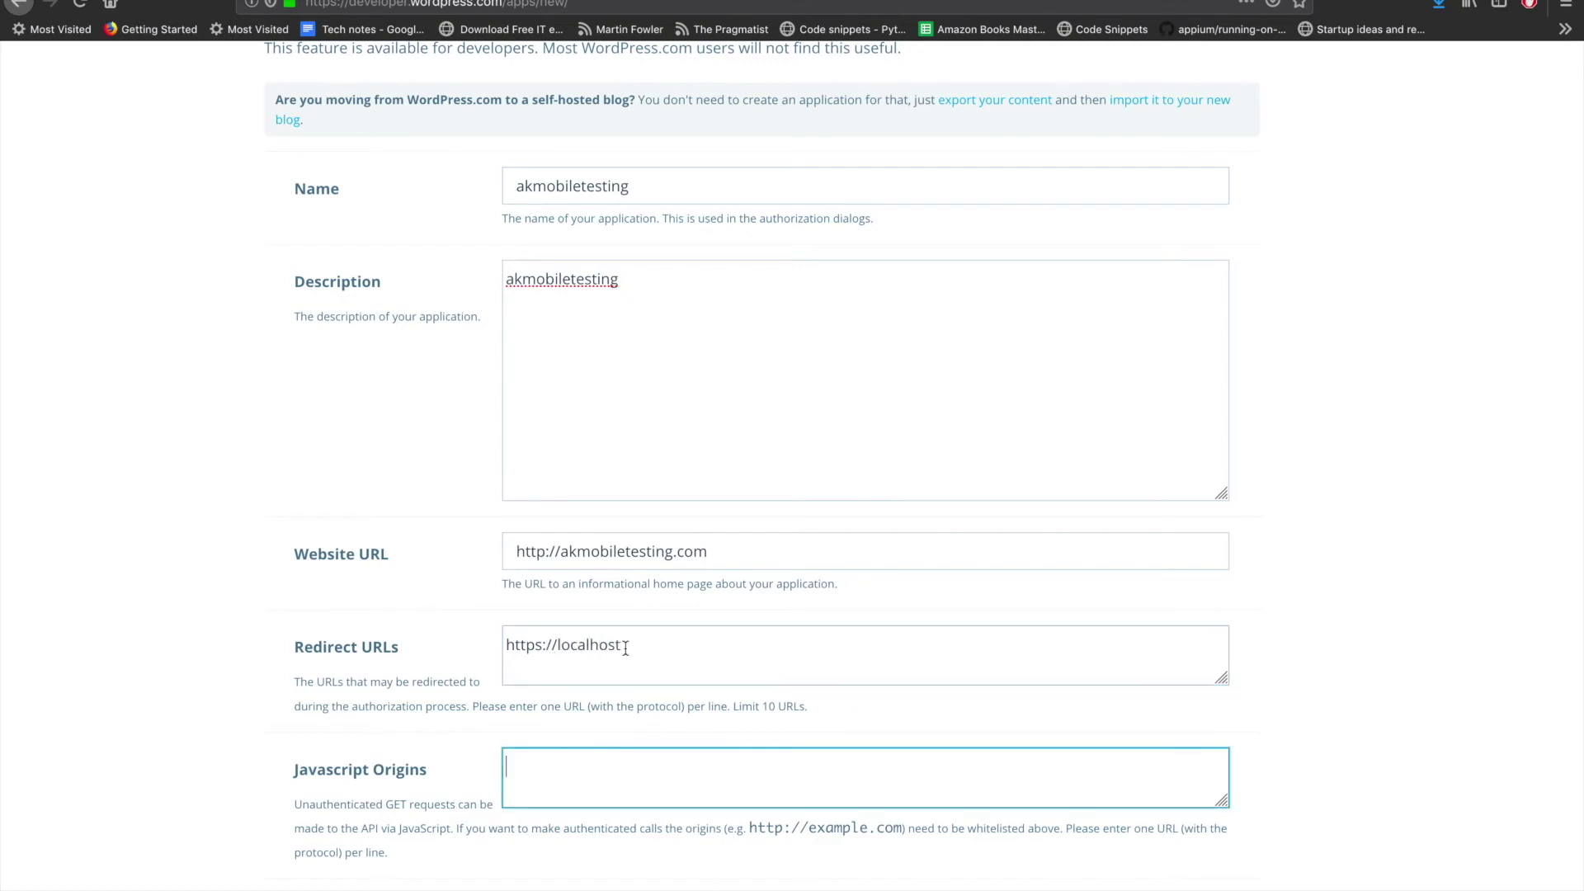
pyautogui.moveTo(628, 644); pyautogui.dragTo(482, 648)
pyautogui.click(537, 768)
pyautogui.scroll(-2, 537, 768)
pyautogui.write('akmobiletesting.wordpress.com')
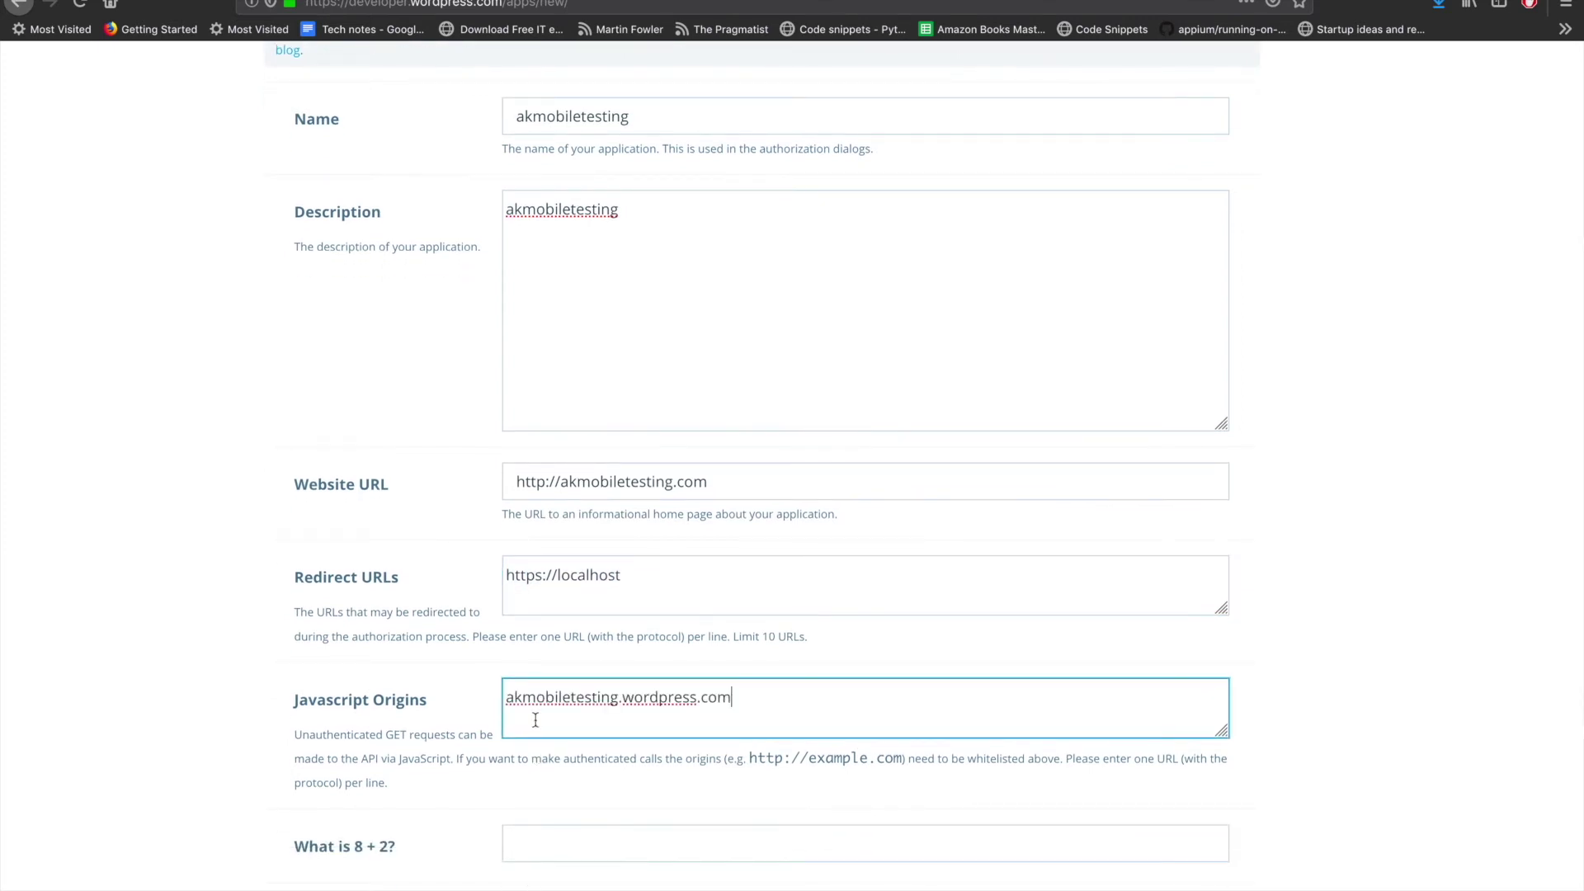
pyautogui.scroll(-1, 536, 720)
pyautogui.click(508, 643)
pyautogui.write('http://')
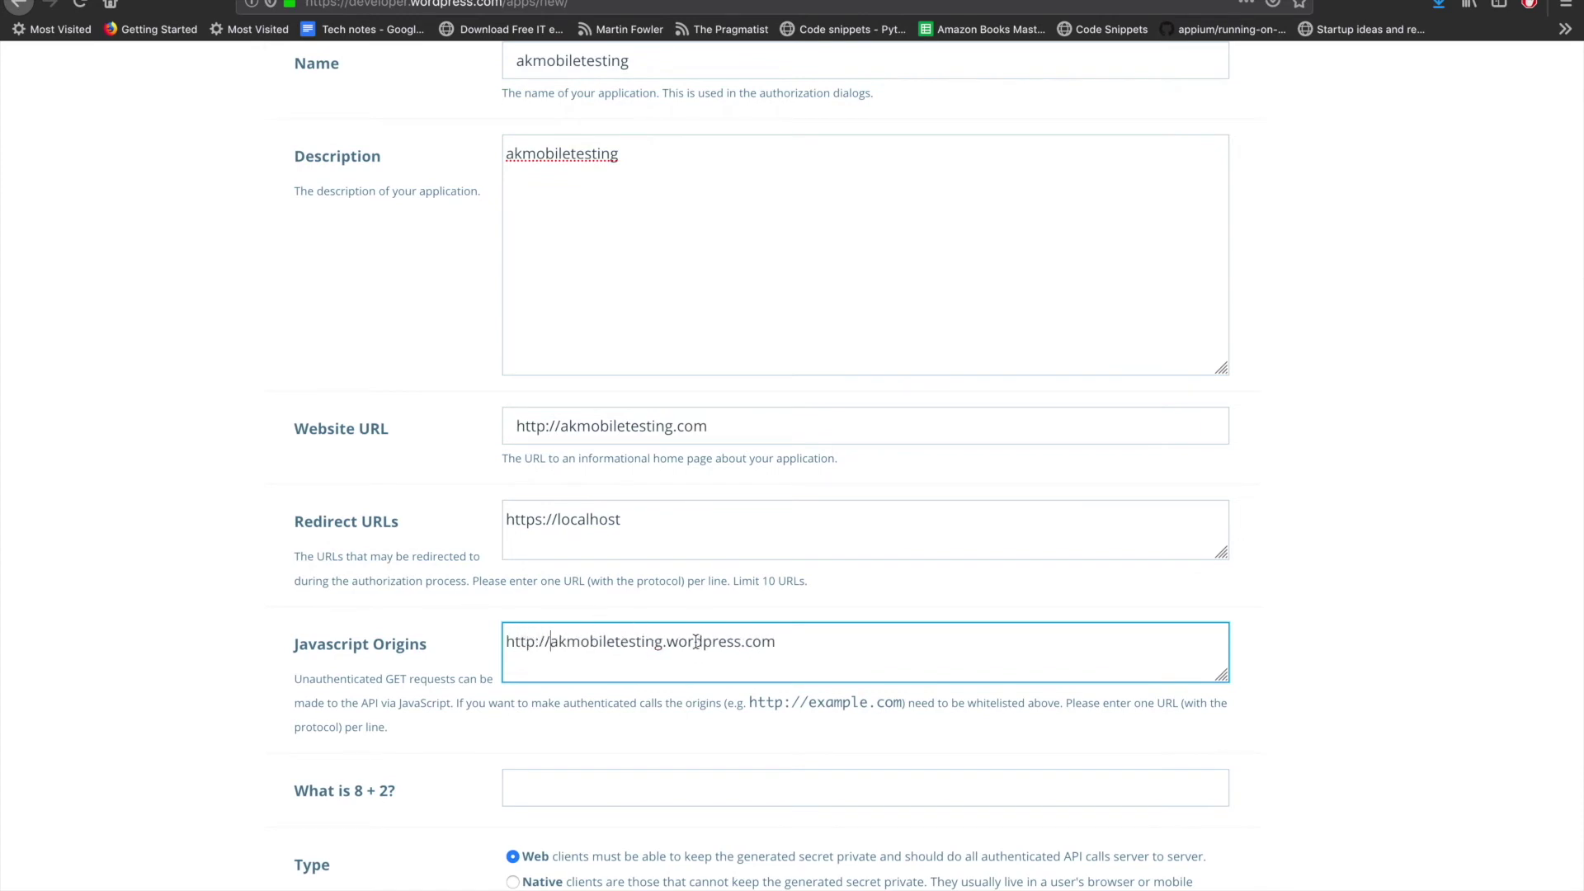
pyautogui.click(644, 788)
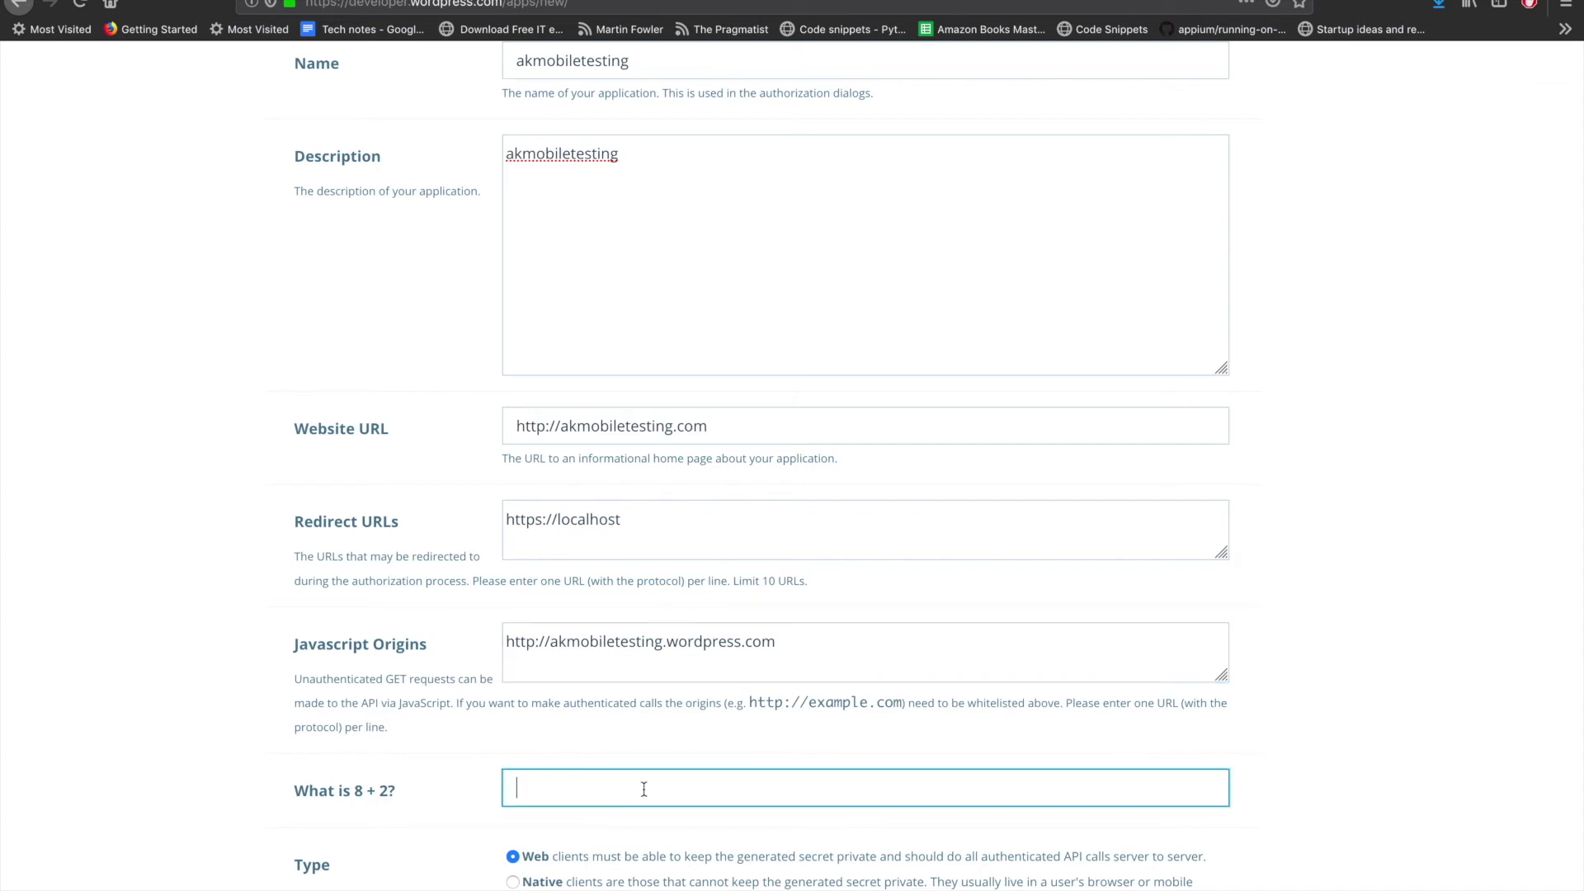
pyautogui.moveTo(551, 645); pyautogui.dragTo(466, 642)
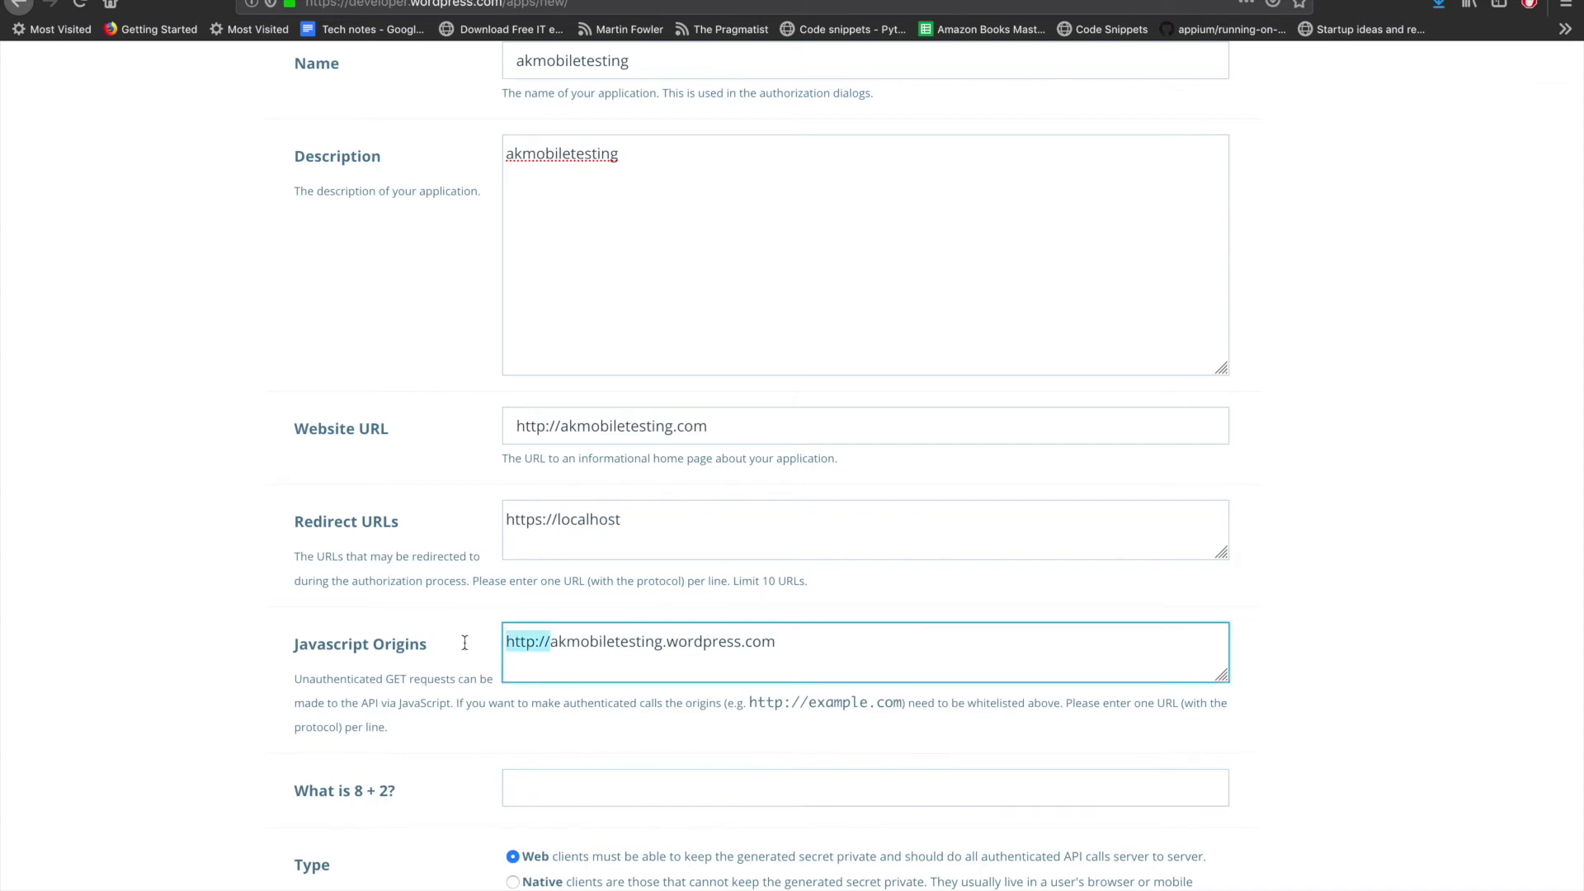
# Answer the 8 + 2 check with 10 and choose the Native client type
pyautogui.click(549, 785)
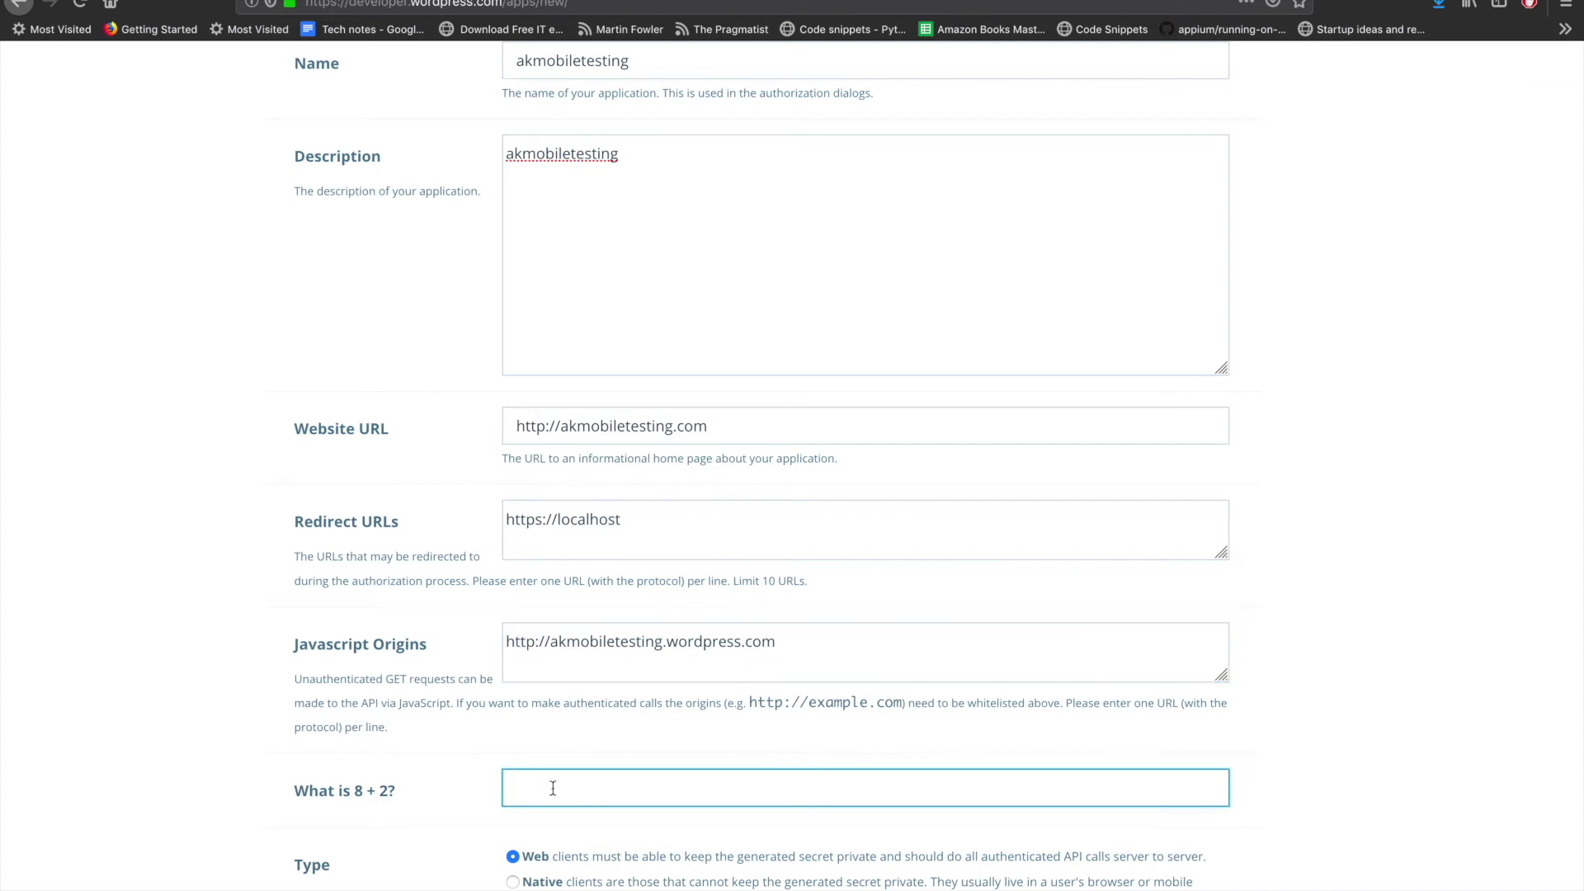
pyautogui.write('10')
pyautogui.scroll(-3, 508, 700)
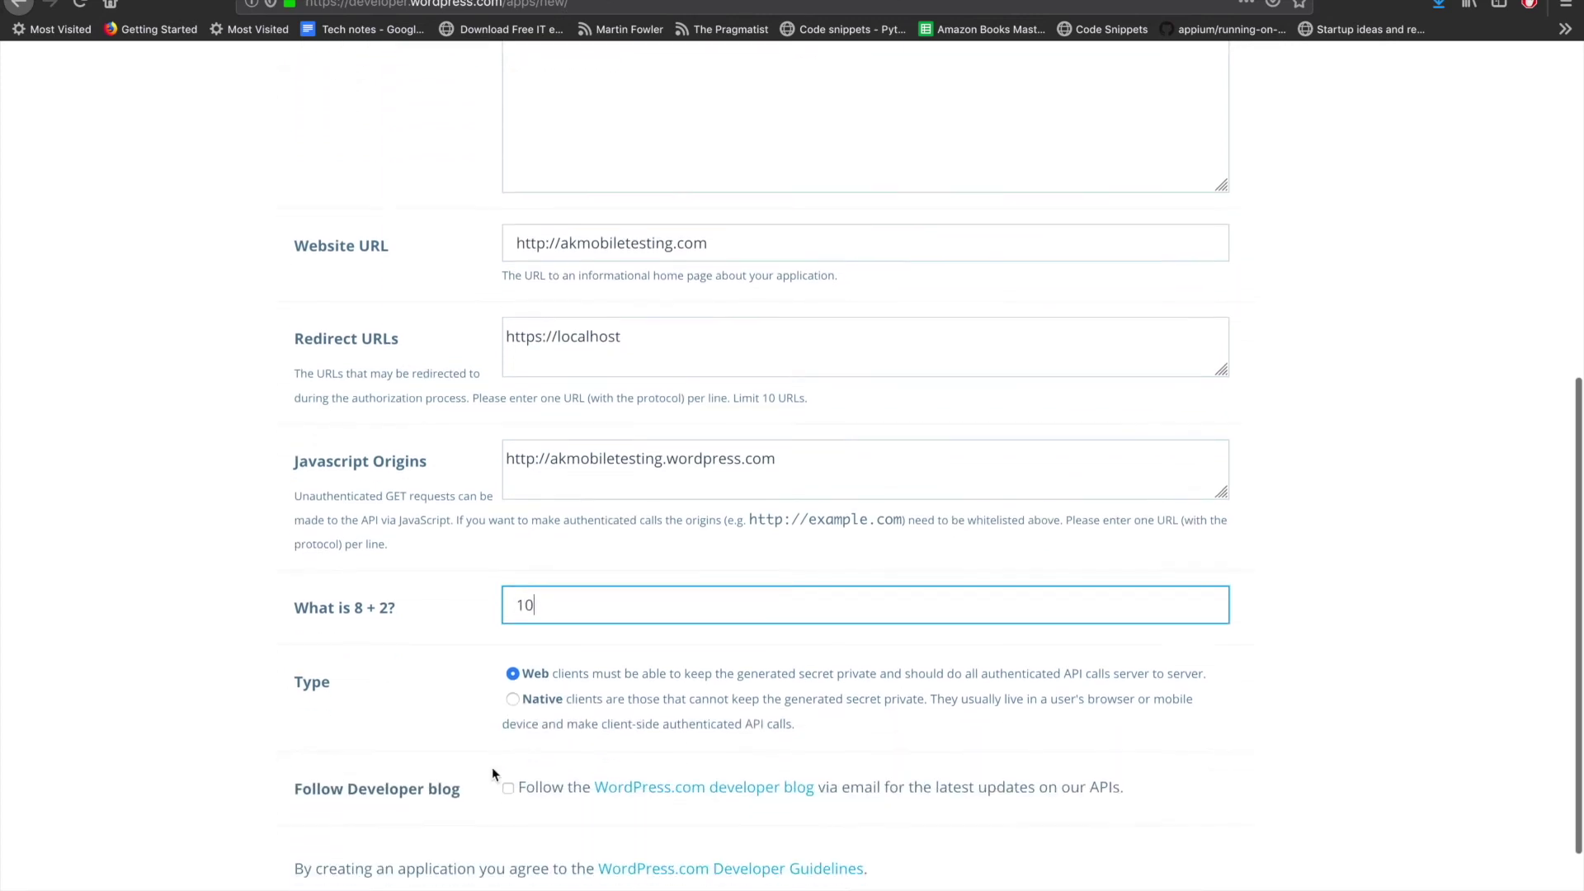
pyautogui.click(511, 701)
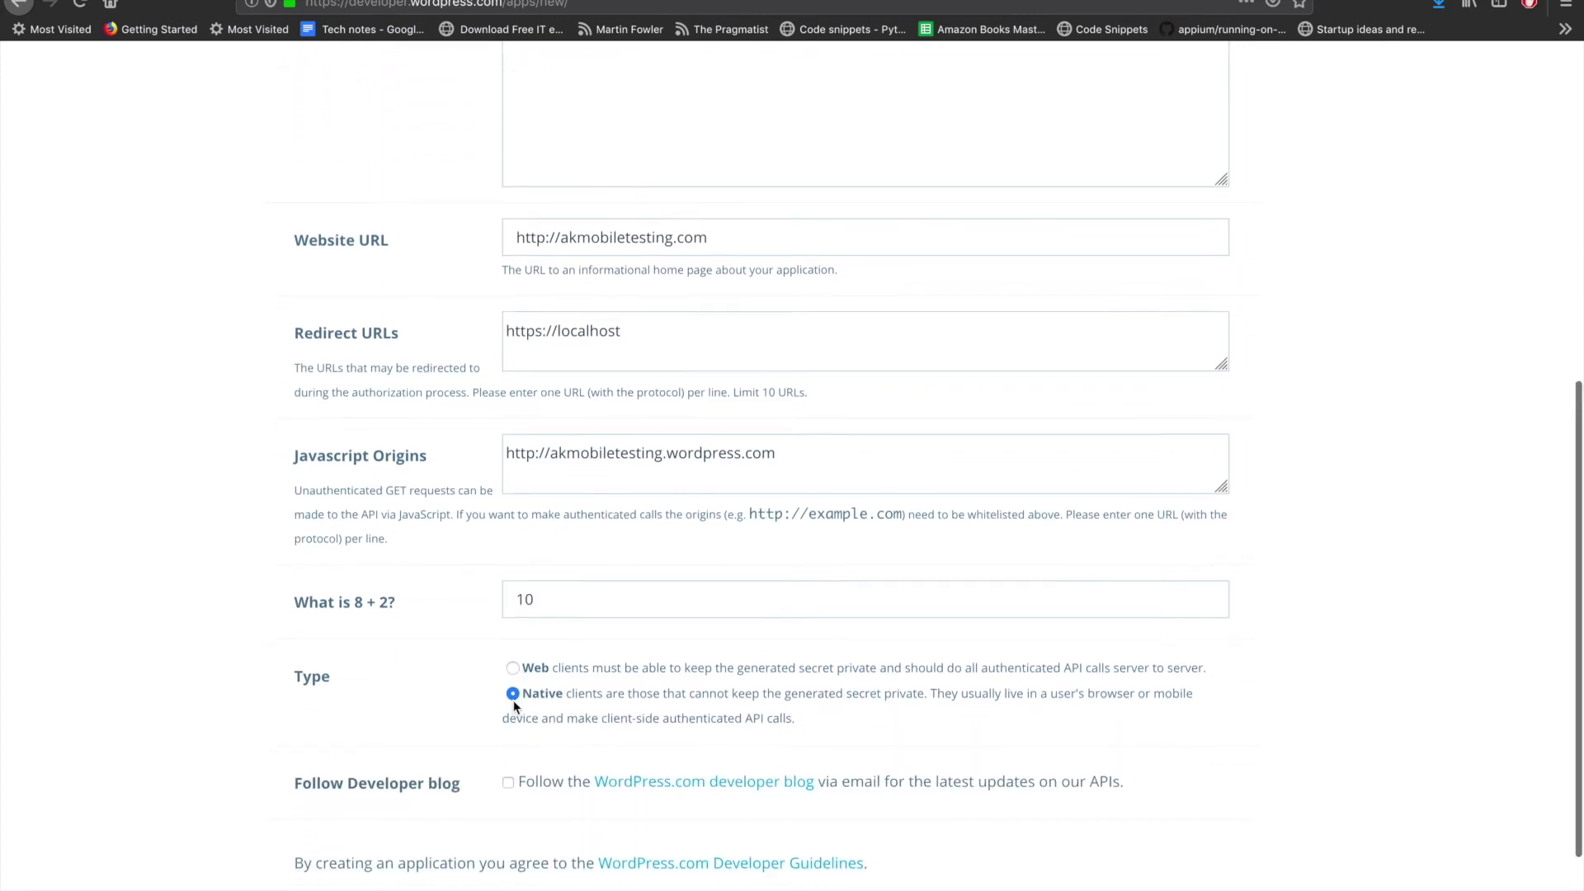
pyautogui.scroll(-2, 358, 631)
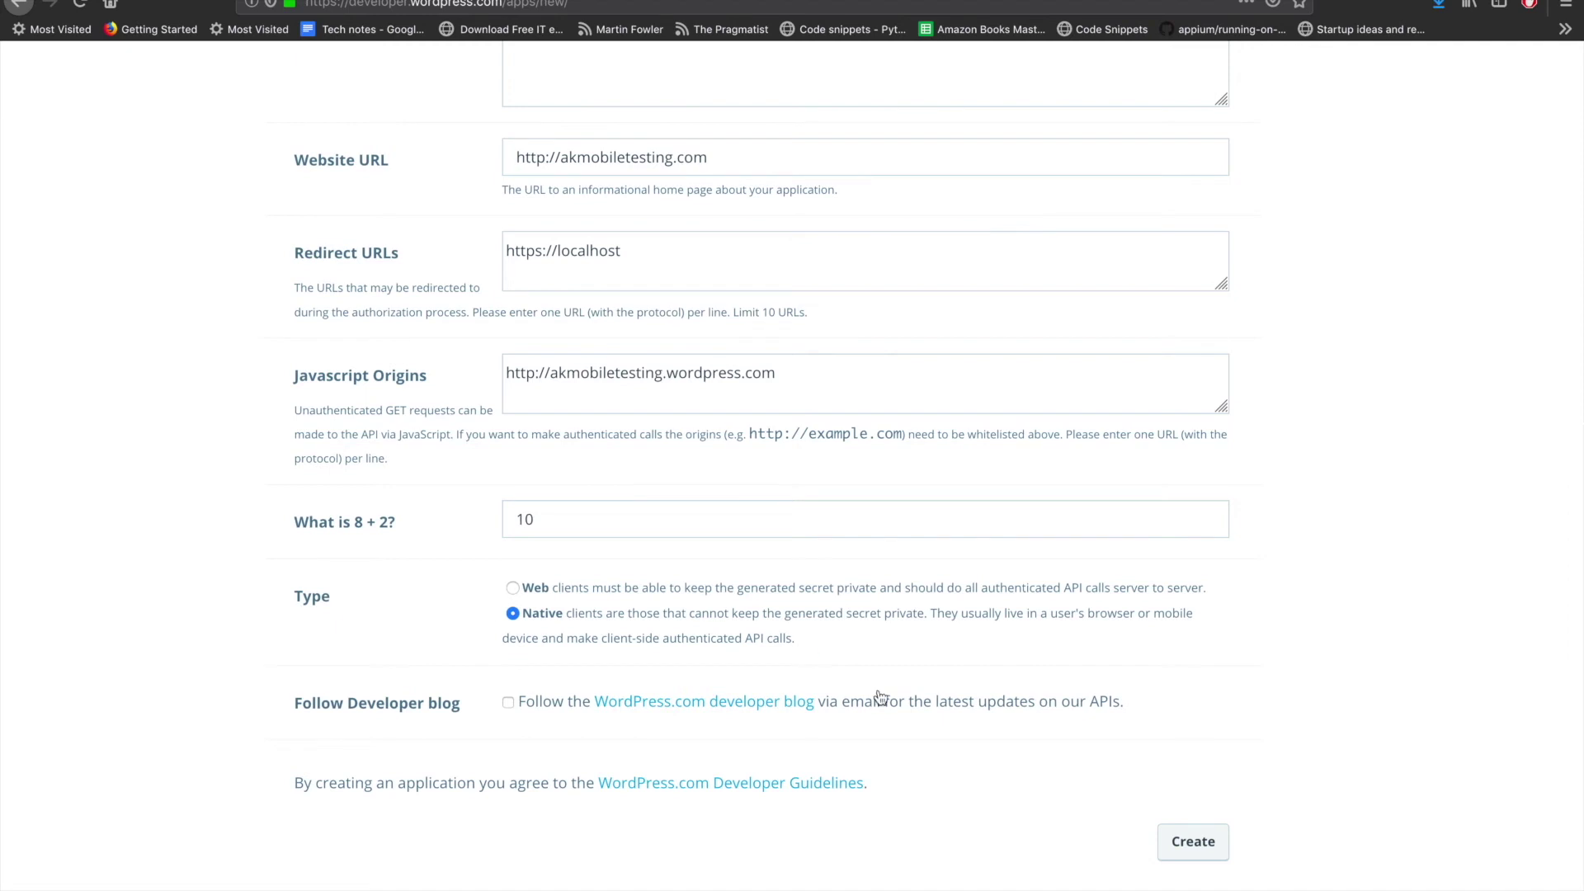
pyautogui.scroll(3, 1147, 726)
pyautogui.scroll(2, 1125, 639)
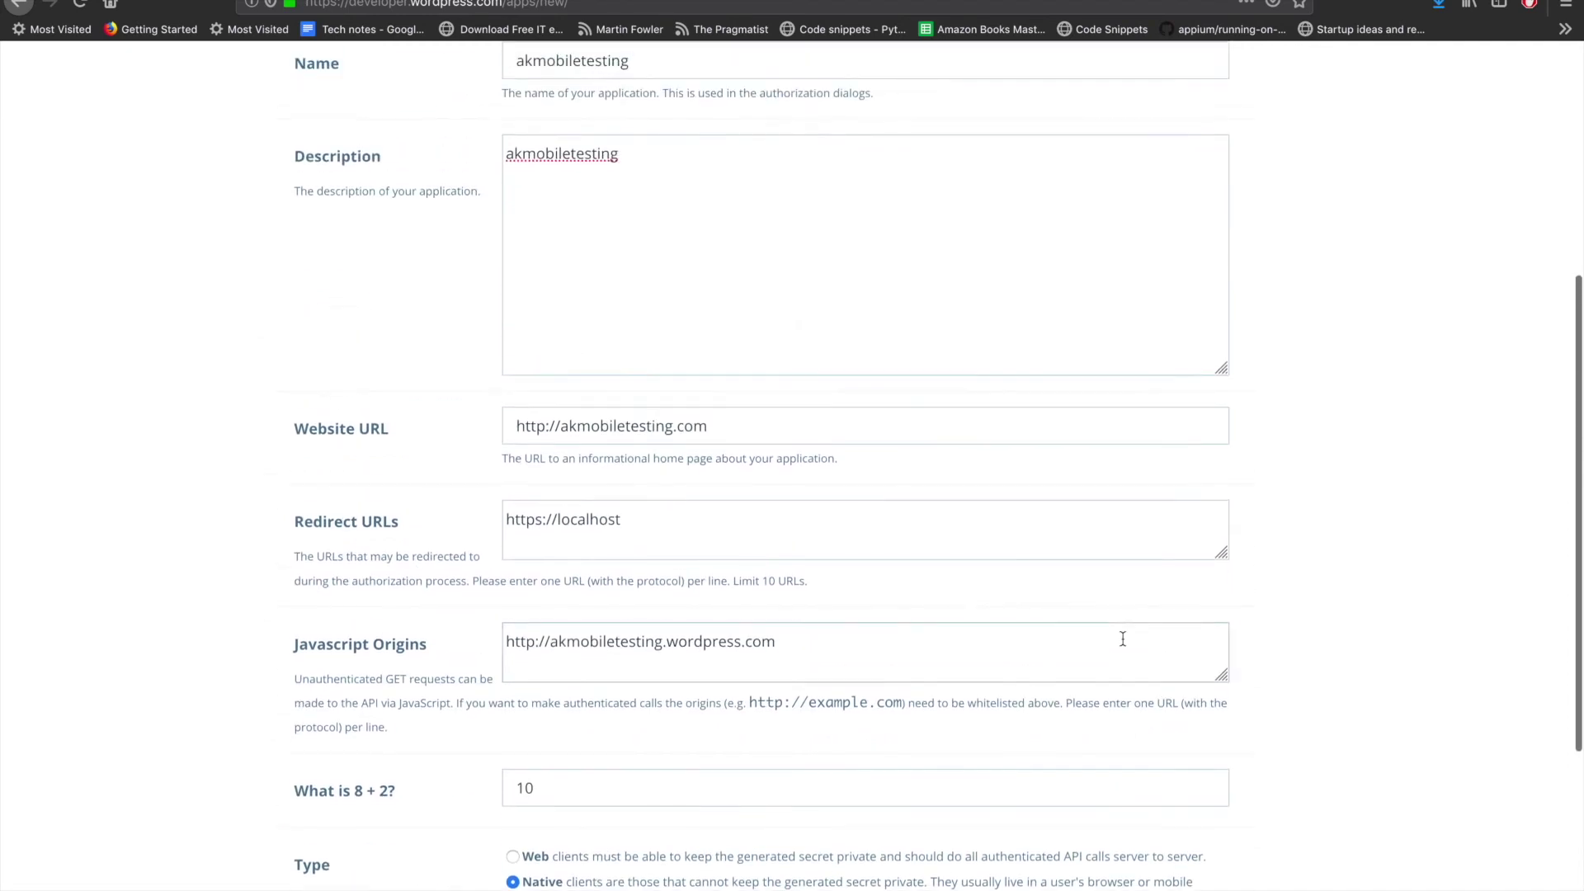
pyautogui.scroll(3, 1125, 639)
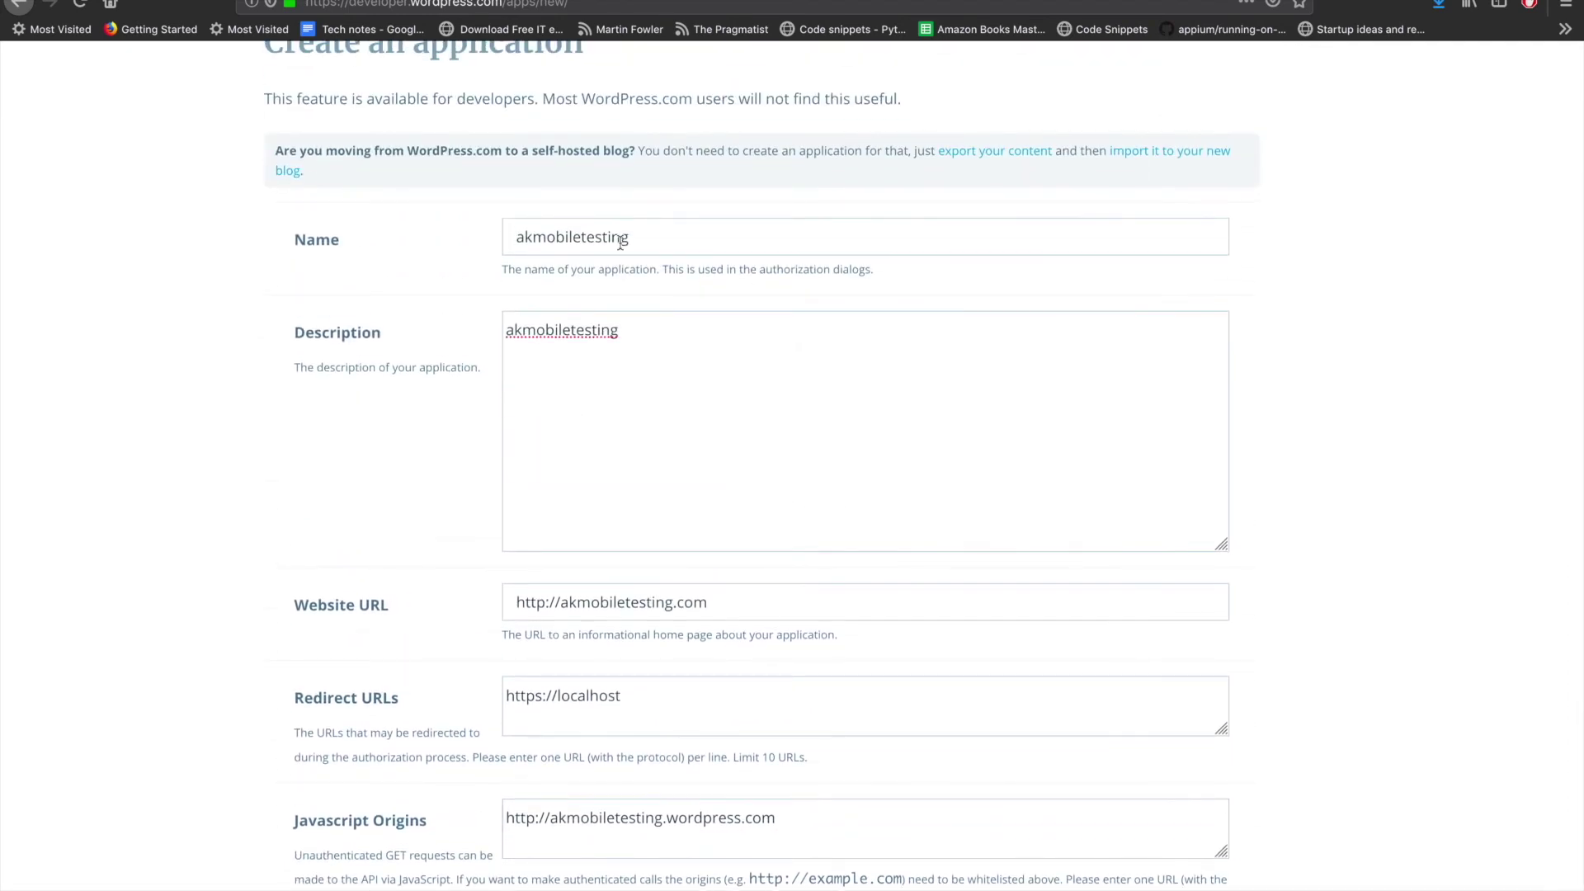
pyautogui.doubleClick(592, 238)
pyautogui.doubleClick(580, 326)
pyautogui.click(671, 474)
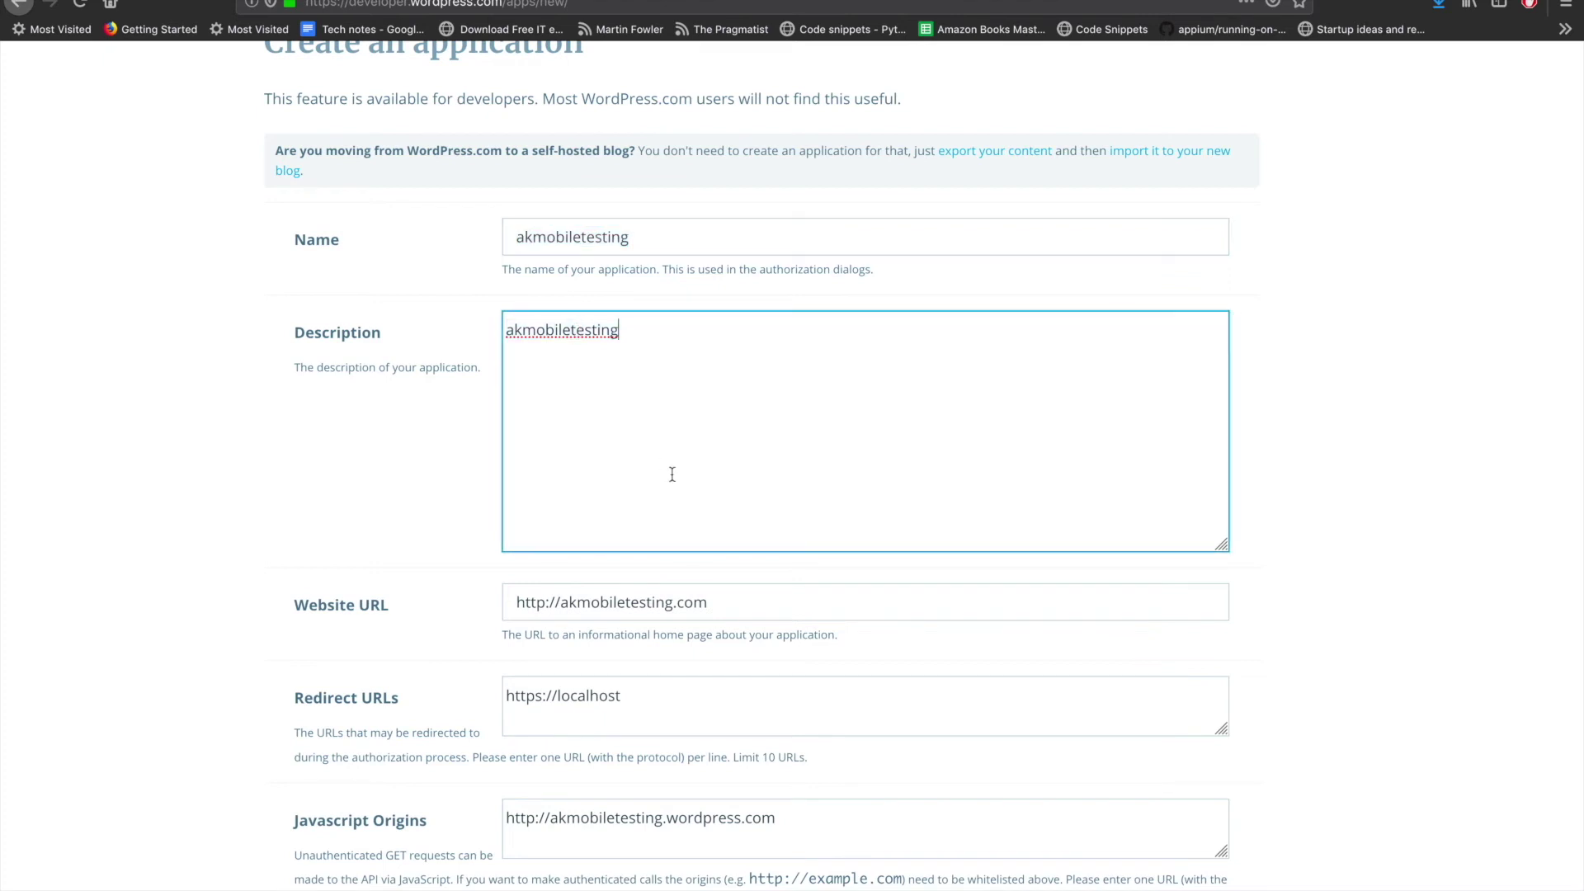
pyautogui.scroll(-2, 672, 473)
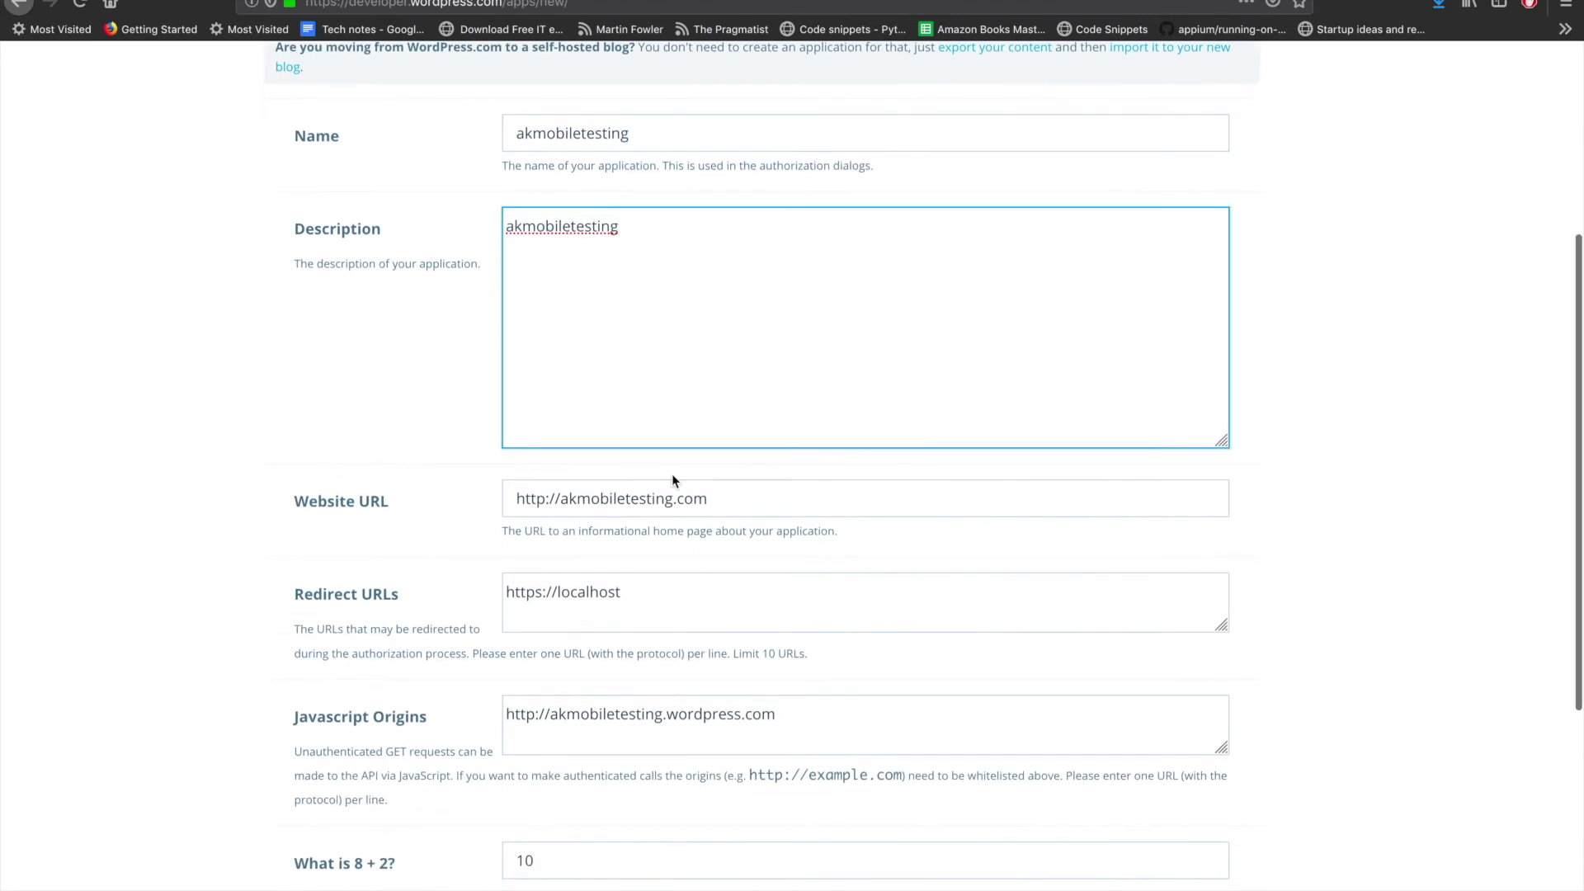
pyautogui.scroll(-1, 672, 476)
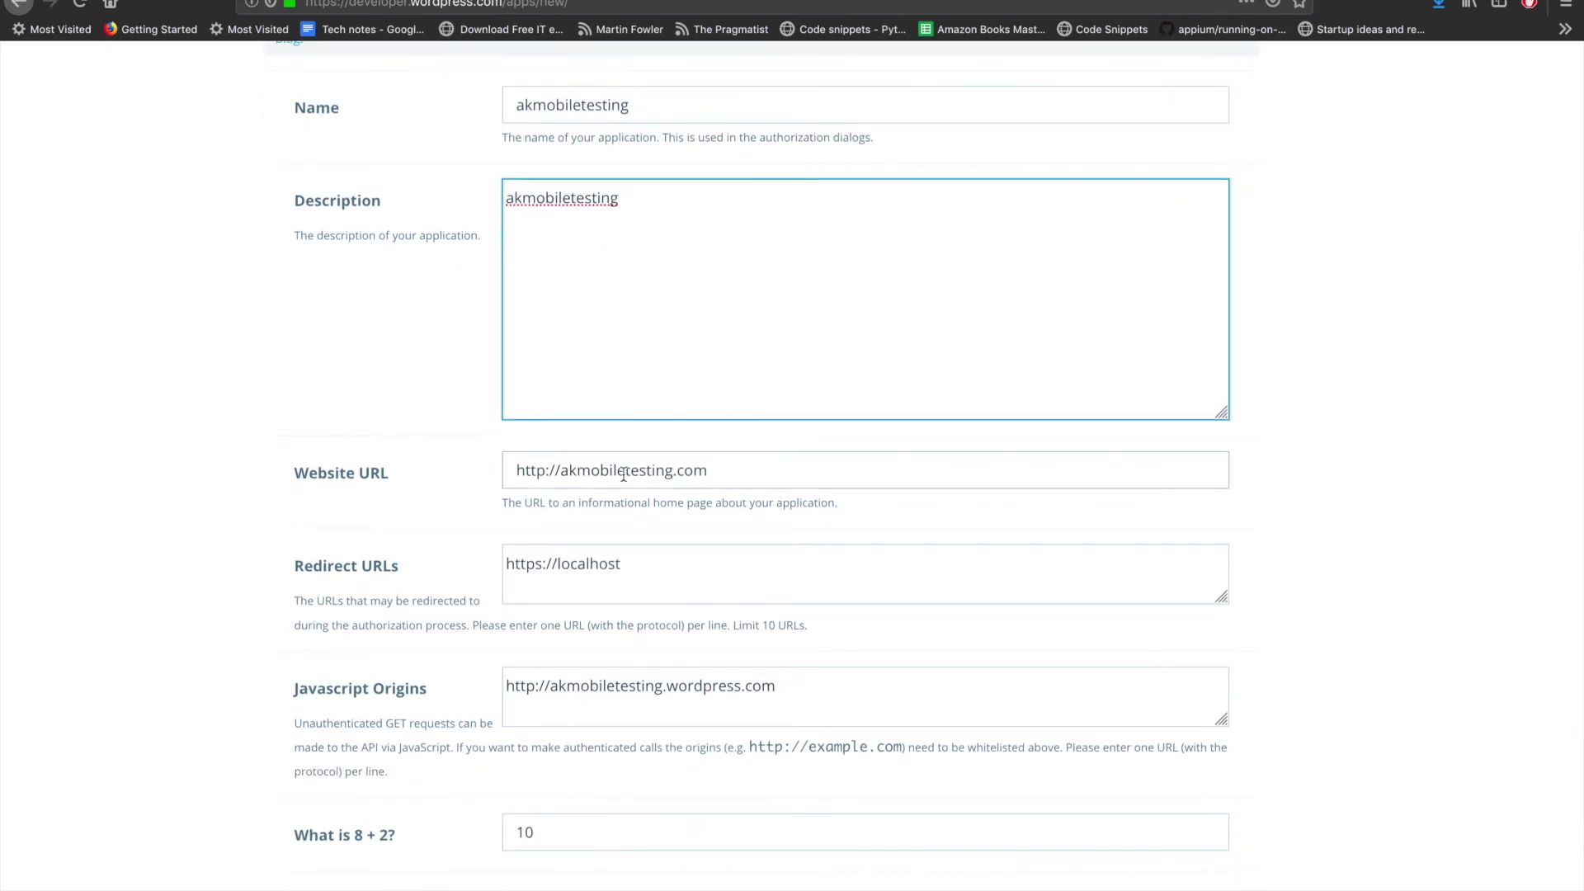
pyautogui.moveTo(517, 471); pyautogui.dragTo(753, 471)
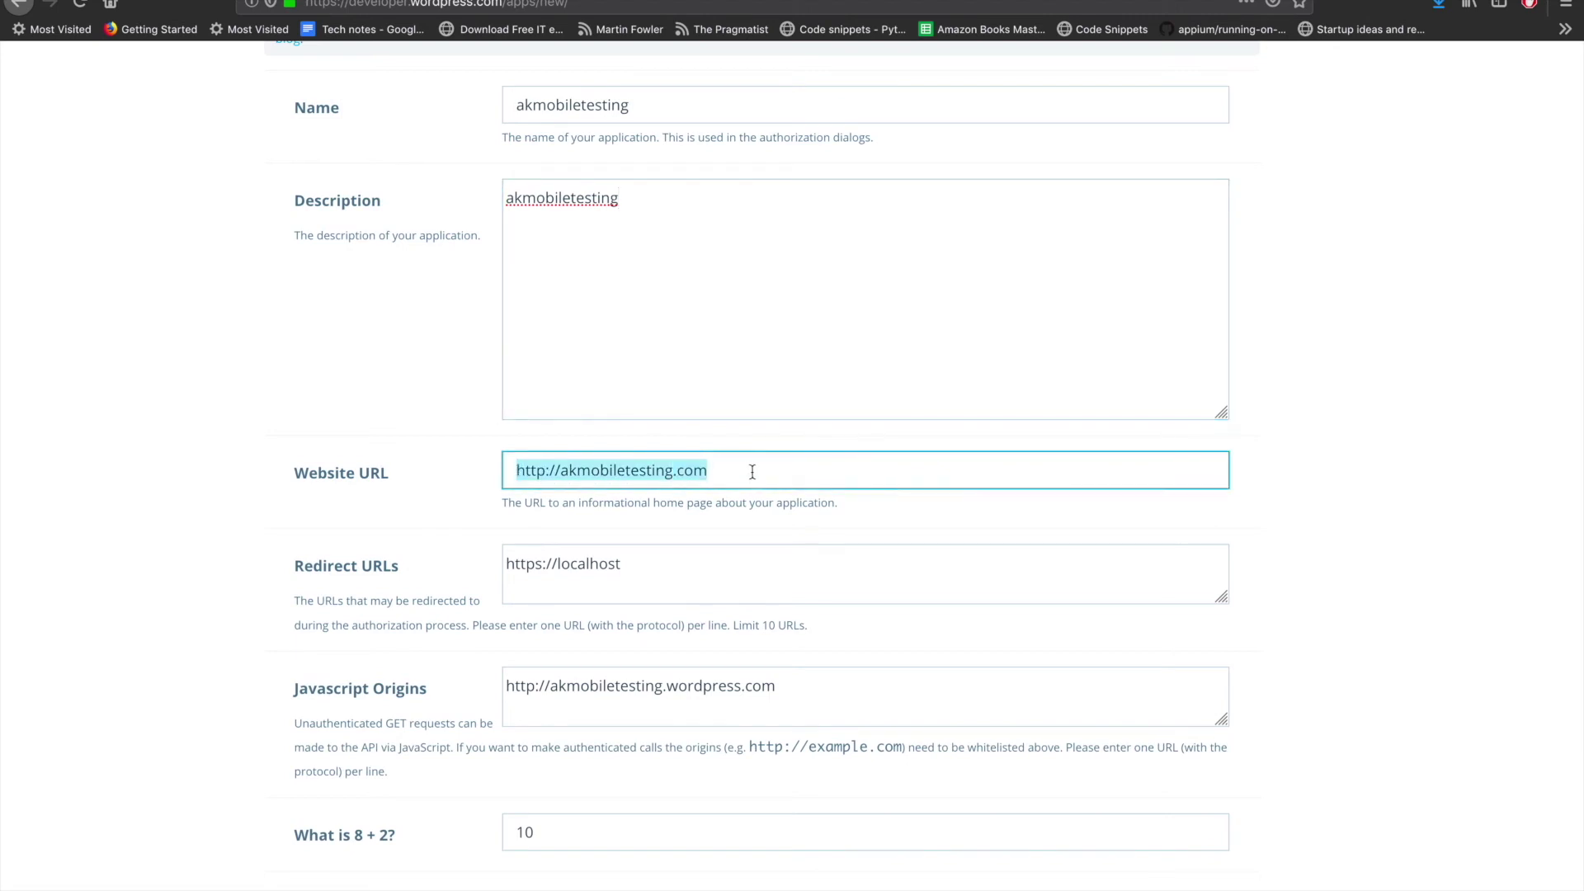
pyautogui.click(709, 469)
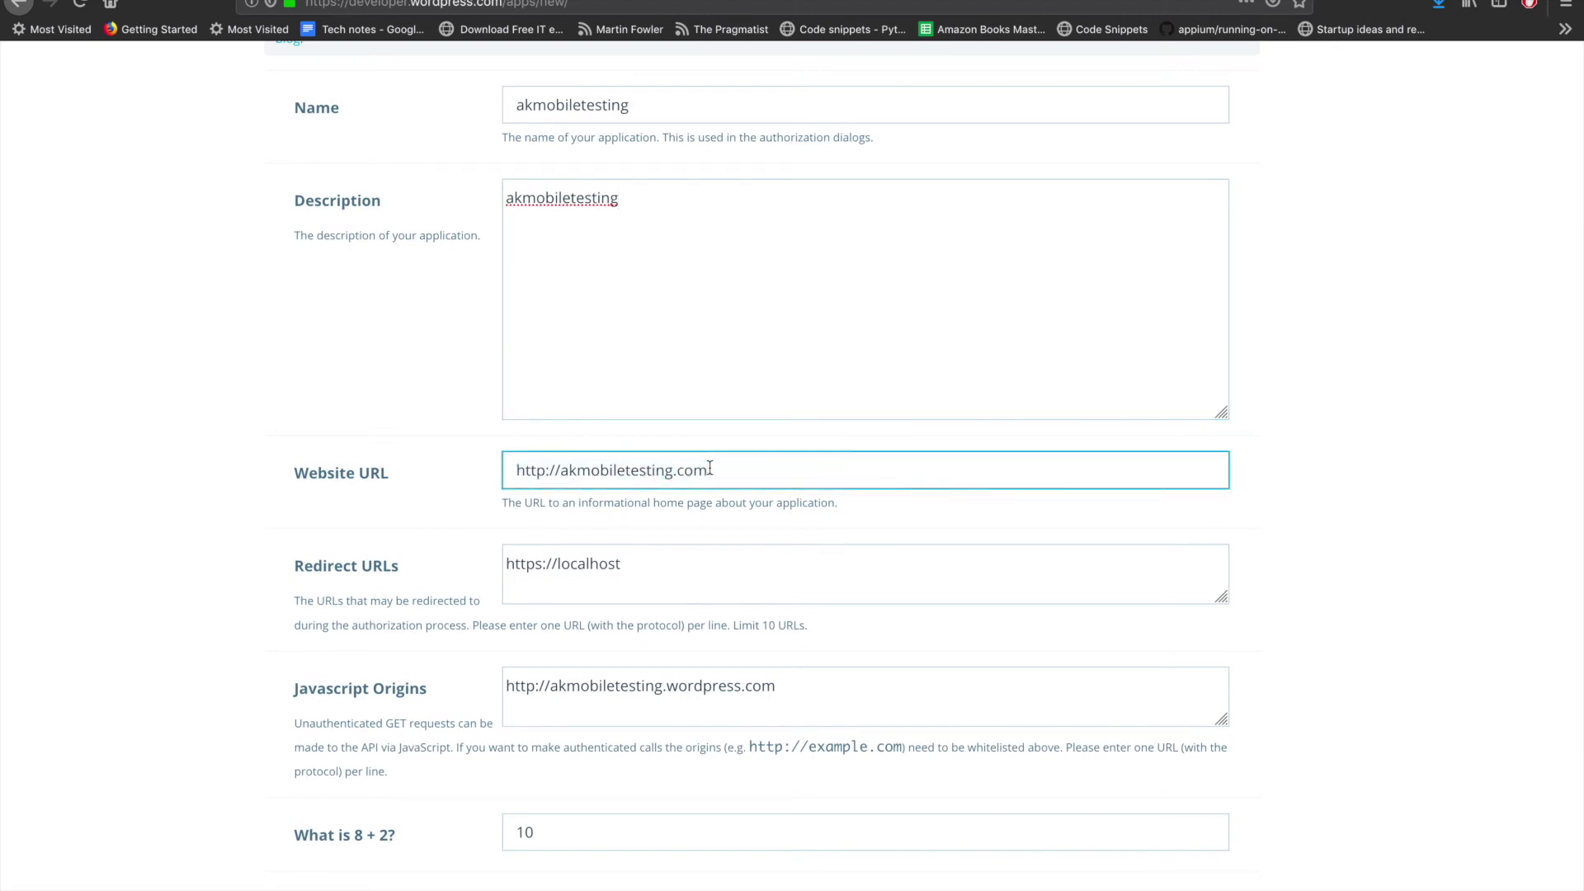
pyautogui.moveTo(710, 469); pyautogui.dragTo(427, 467)
pyautogui.click(569, 472)
pyautogui.click(639, 584)
pyautogui.moveTo(518, 472); pyautogui.dragTo(722, 473)
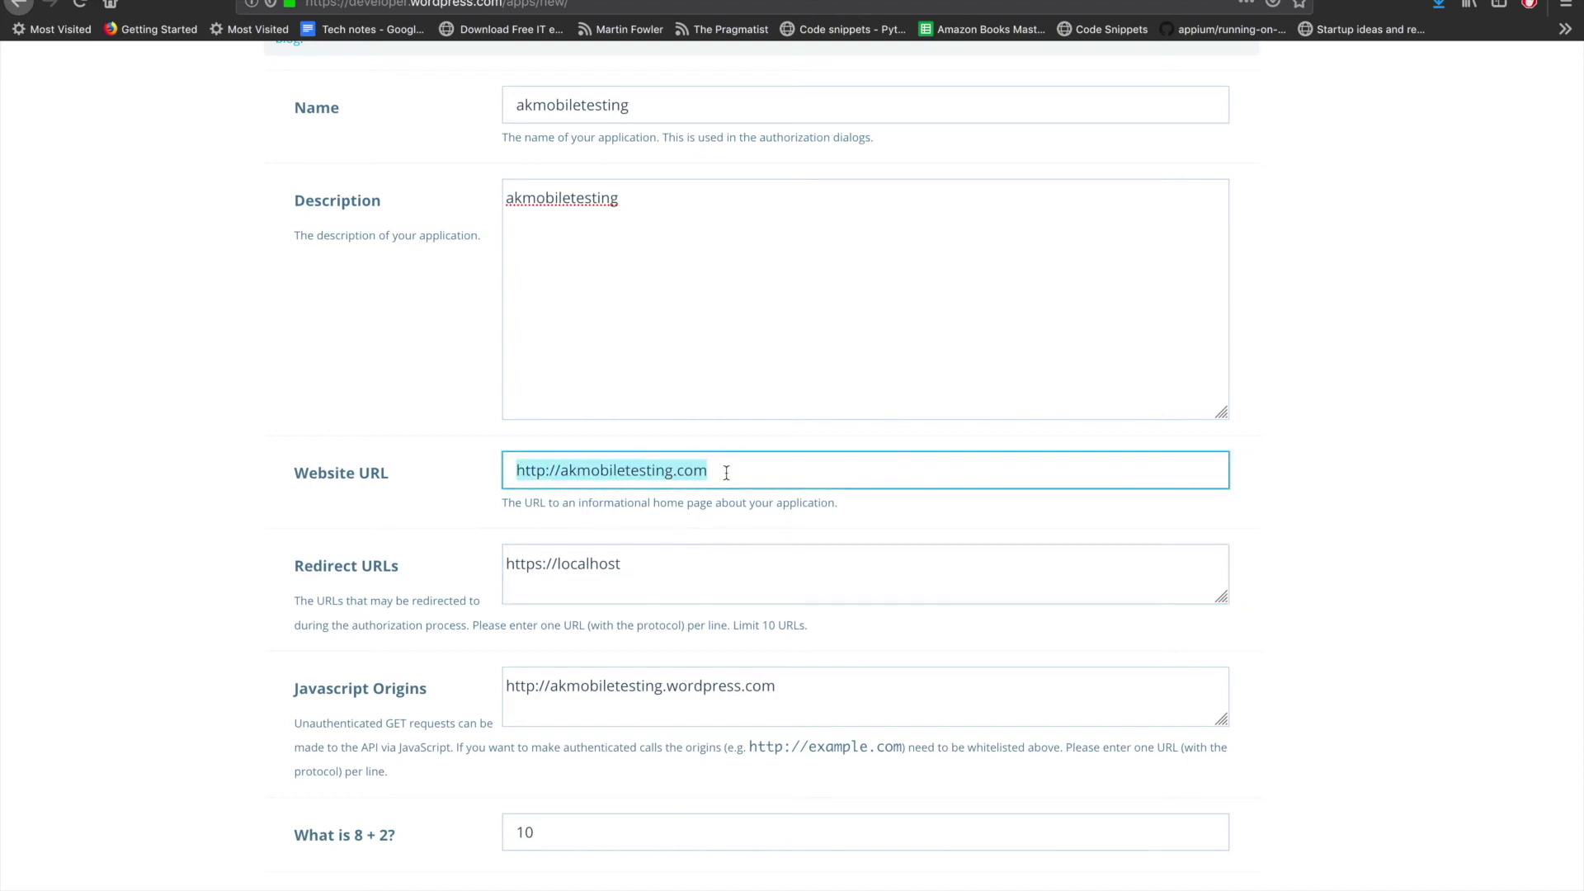
pyautogui.click(641, 566)
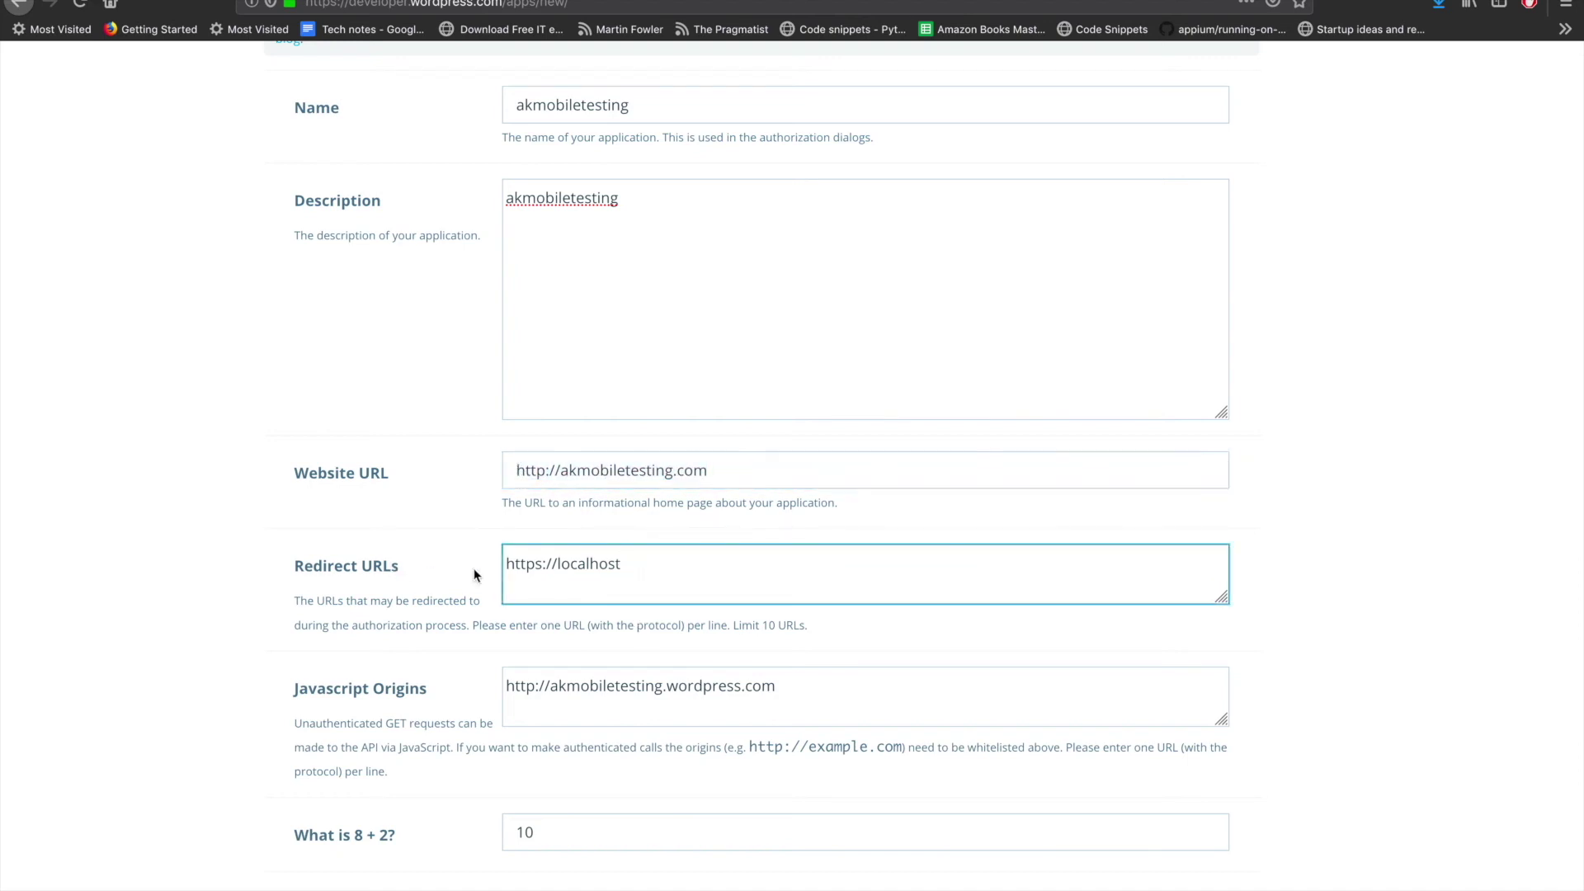
pyautogui.moveTo(508, 565)
pyautogui.mouseDown()
pyautogui.moveTo(655, 563)
pyautogui.moveTo(453, 566)
pyautogui.mouseUp()
pyautogui.click(654, 564)
pyautogui.click(615, 594)
pyautogui.scroll(-2, 615, 594)
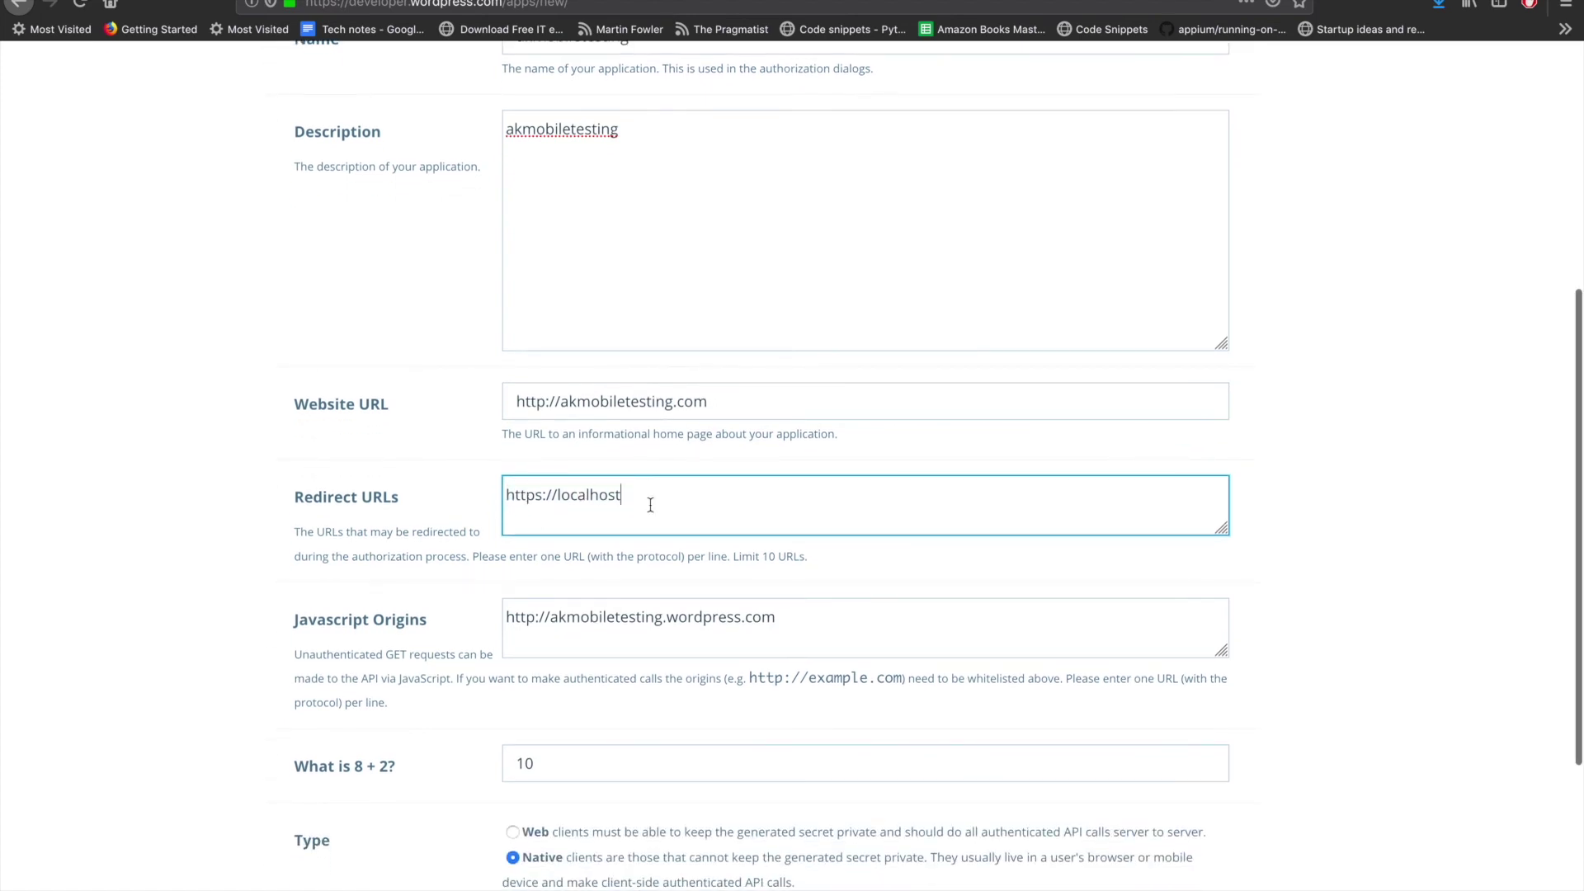
pyautogui.scroll(-3, 633, 527)
pyautogui.click(633, 525)
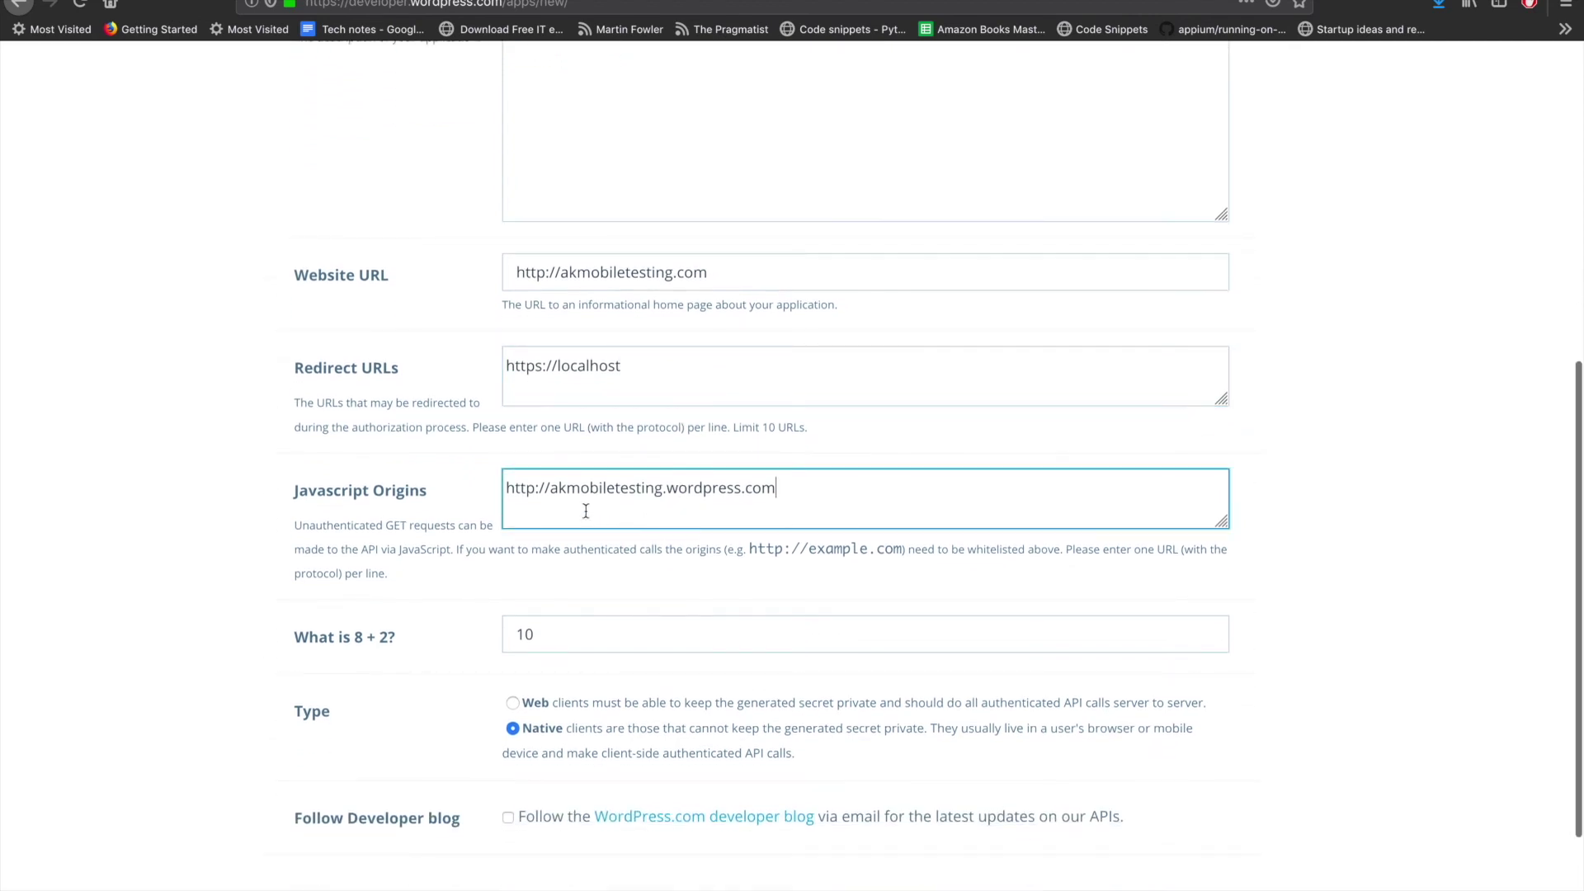
pyautogui.scroll(-1, 582, 507)
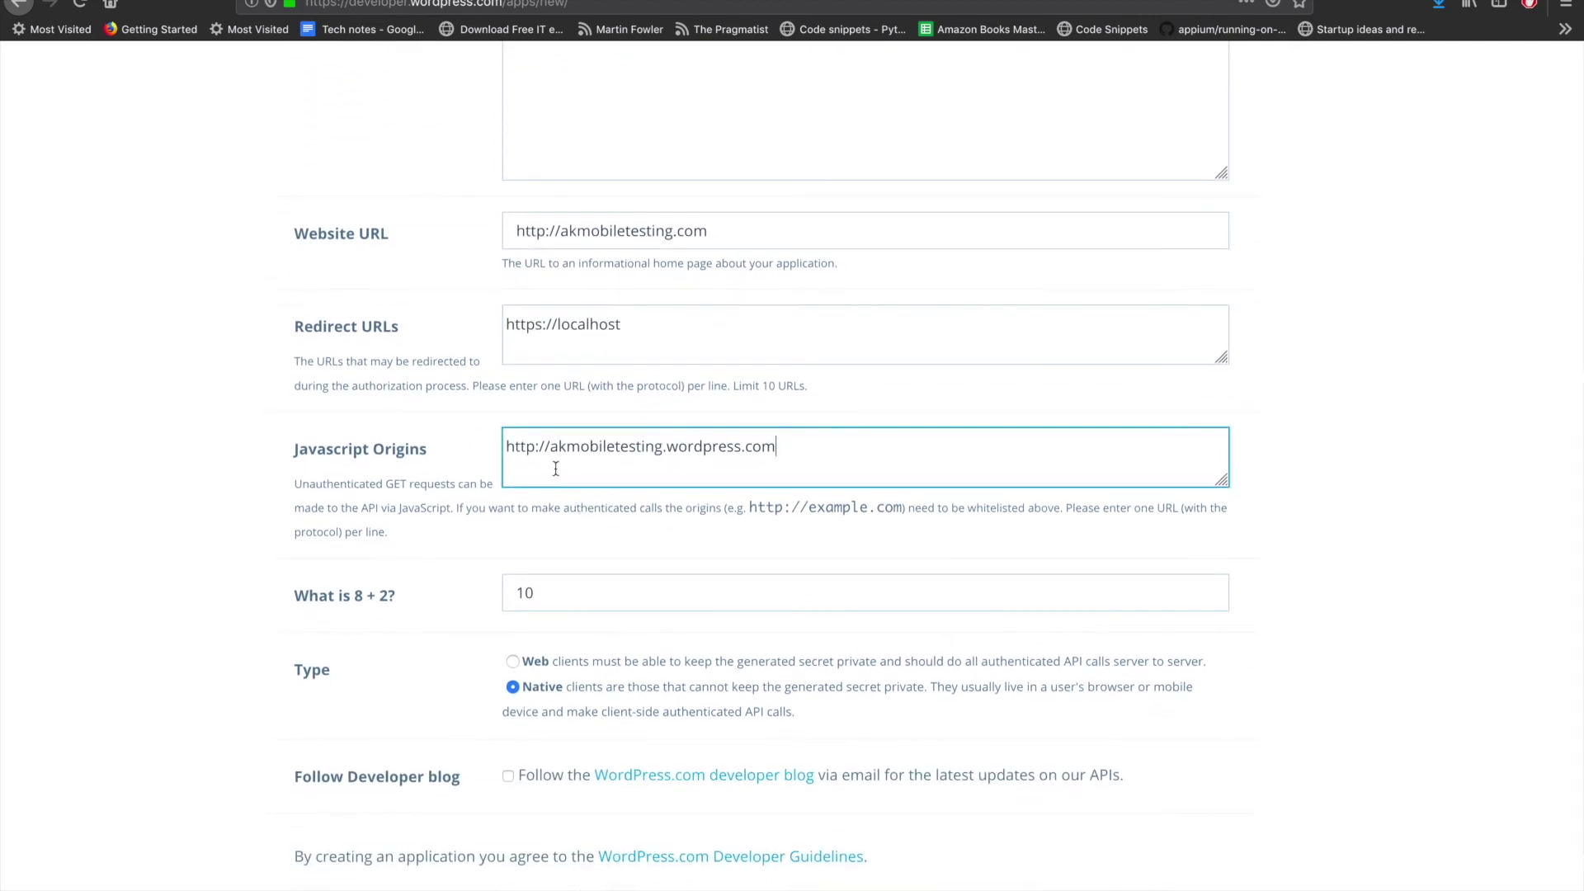
pyautogui.click(569, 601)
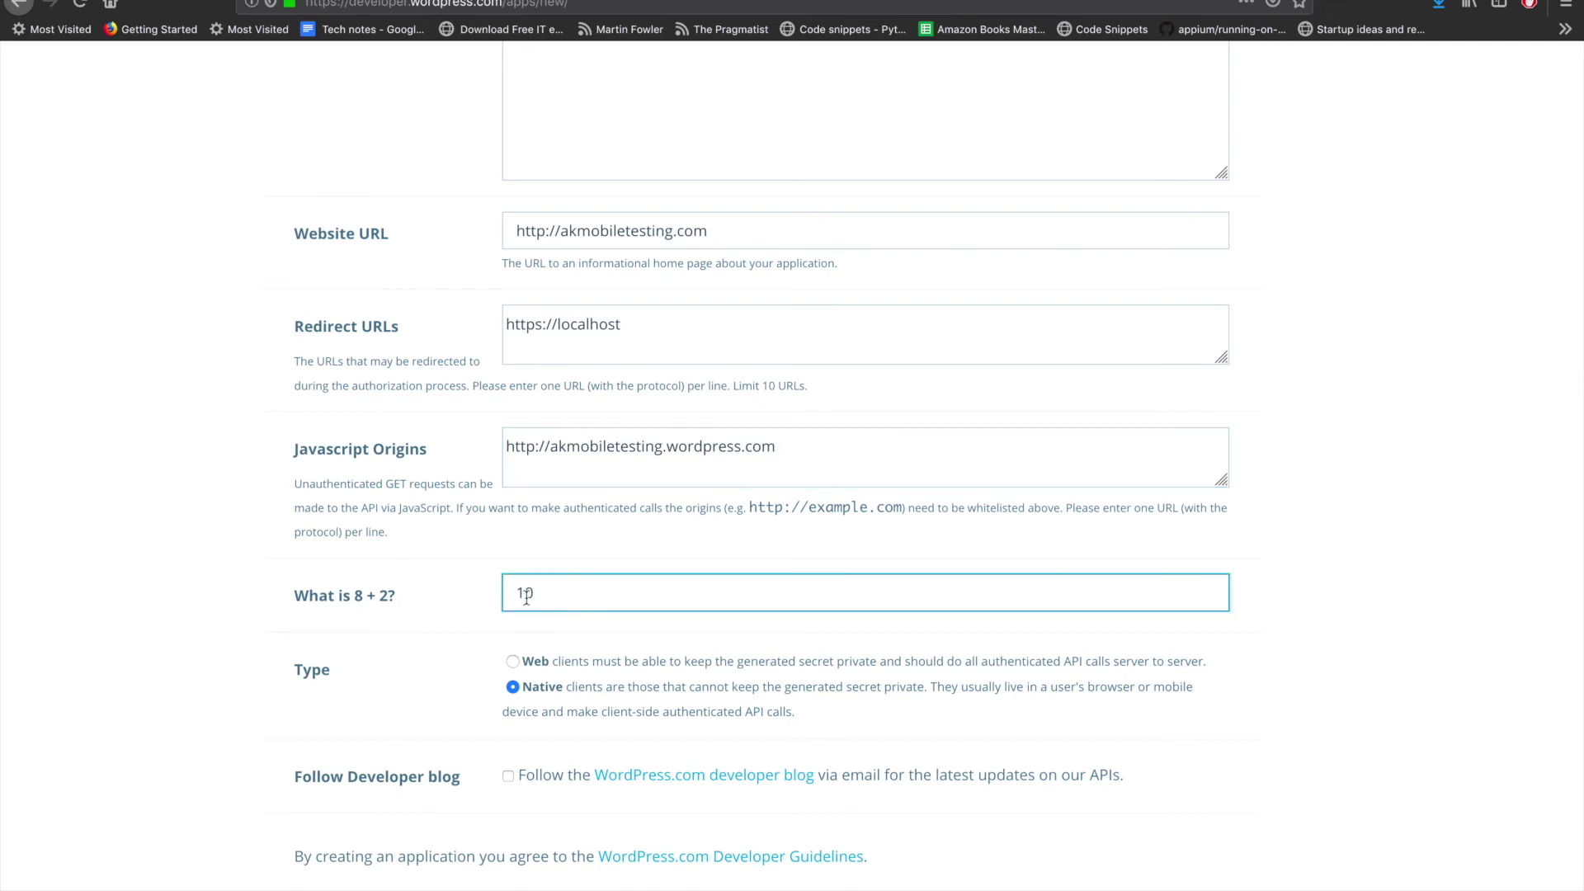
pyautogui.scroll(-1, 528, 599)
pyautogui.scroll(-1, 528, 606)
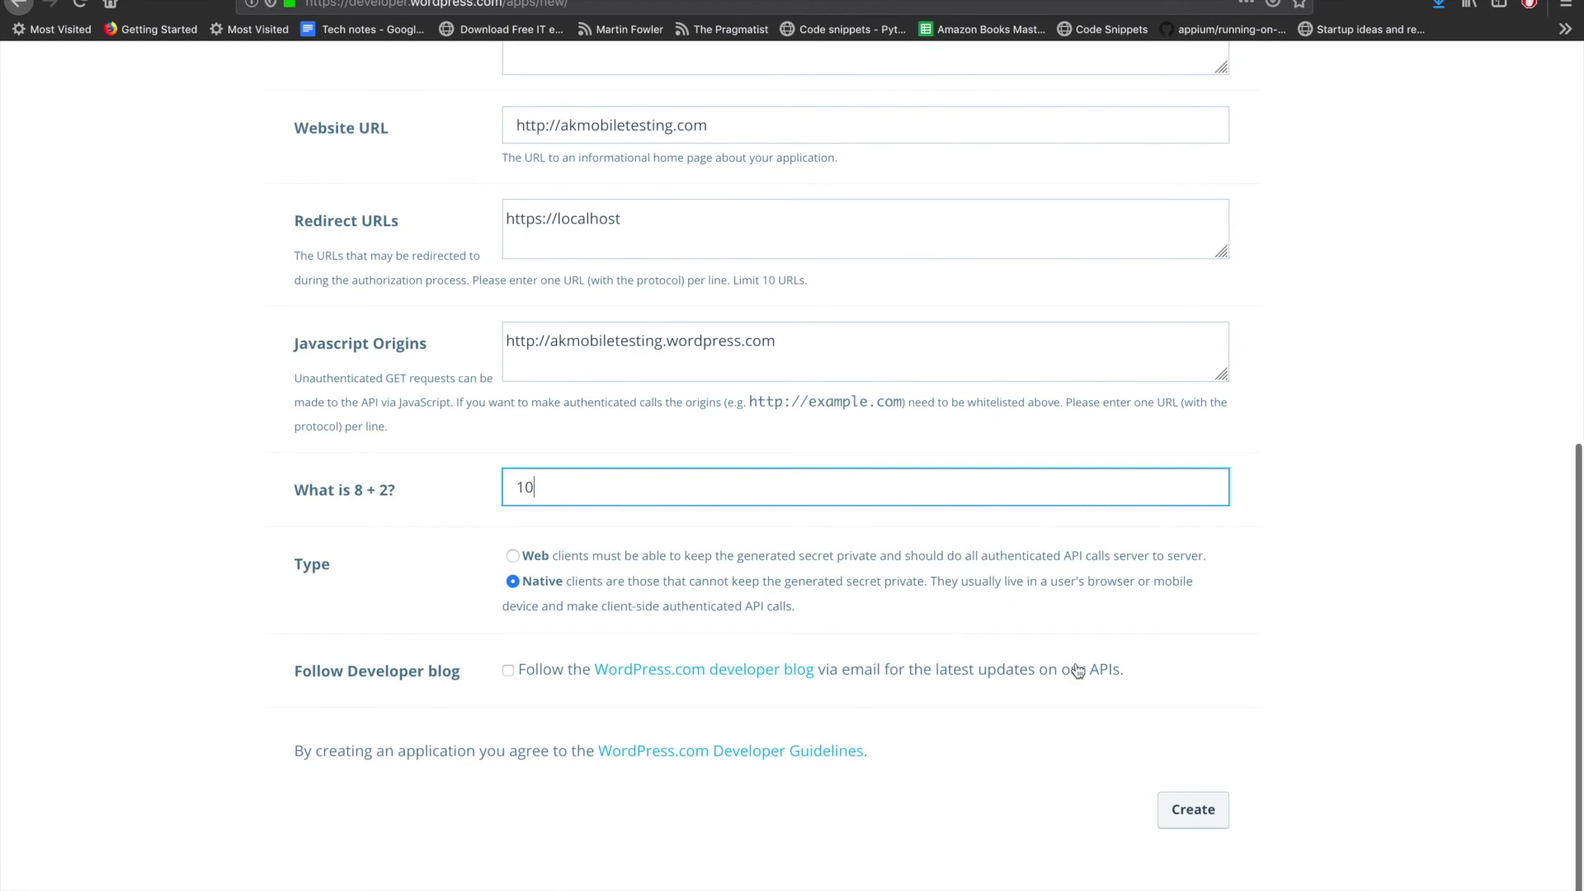
pyautogui.click(1197, 822)
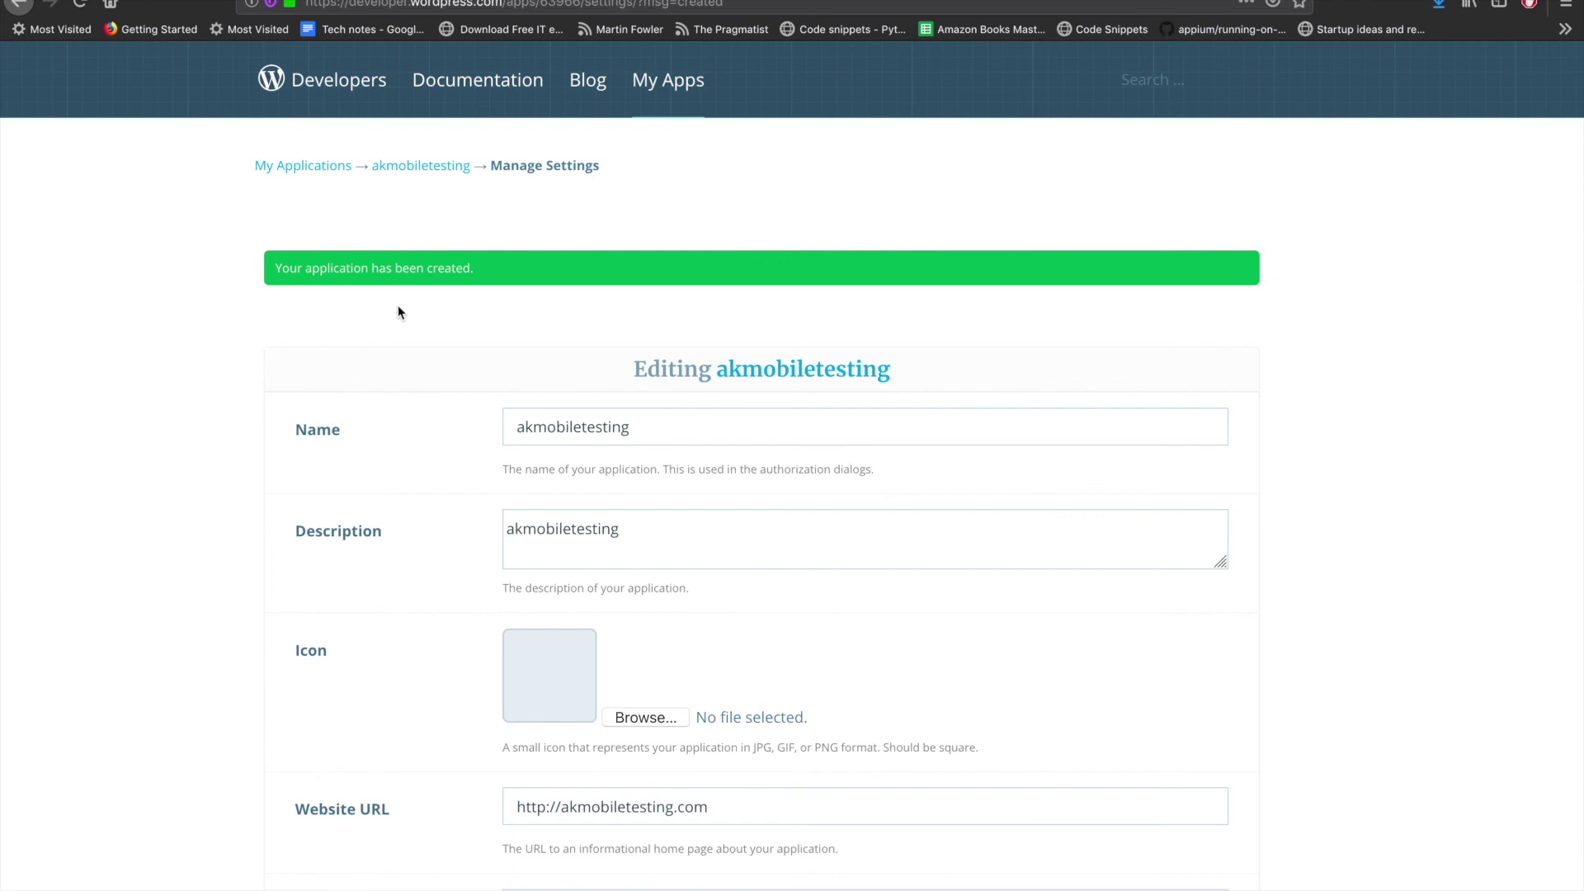
# Highlight the 'Your application has been created' confirmation, then deselect it
pyautogui.moveTo(282, 269); pyautogui.dragTo(508, 275)
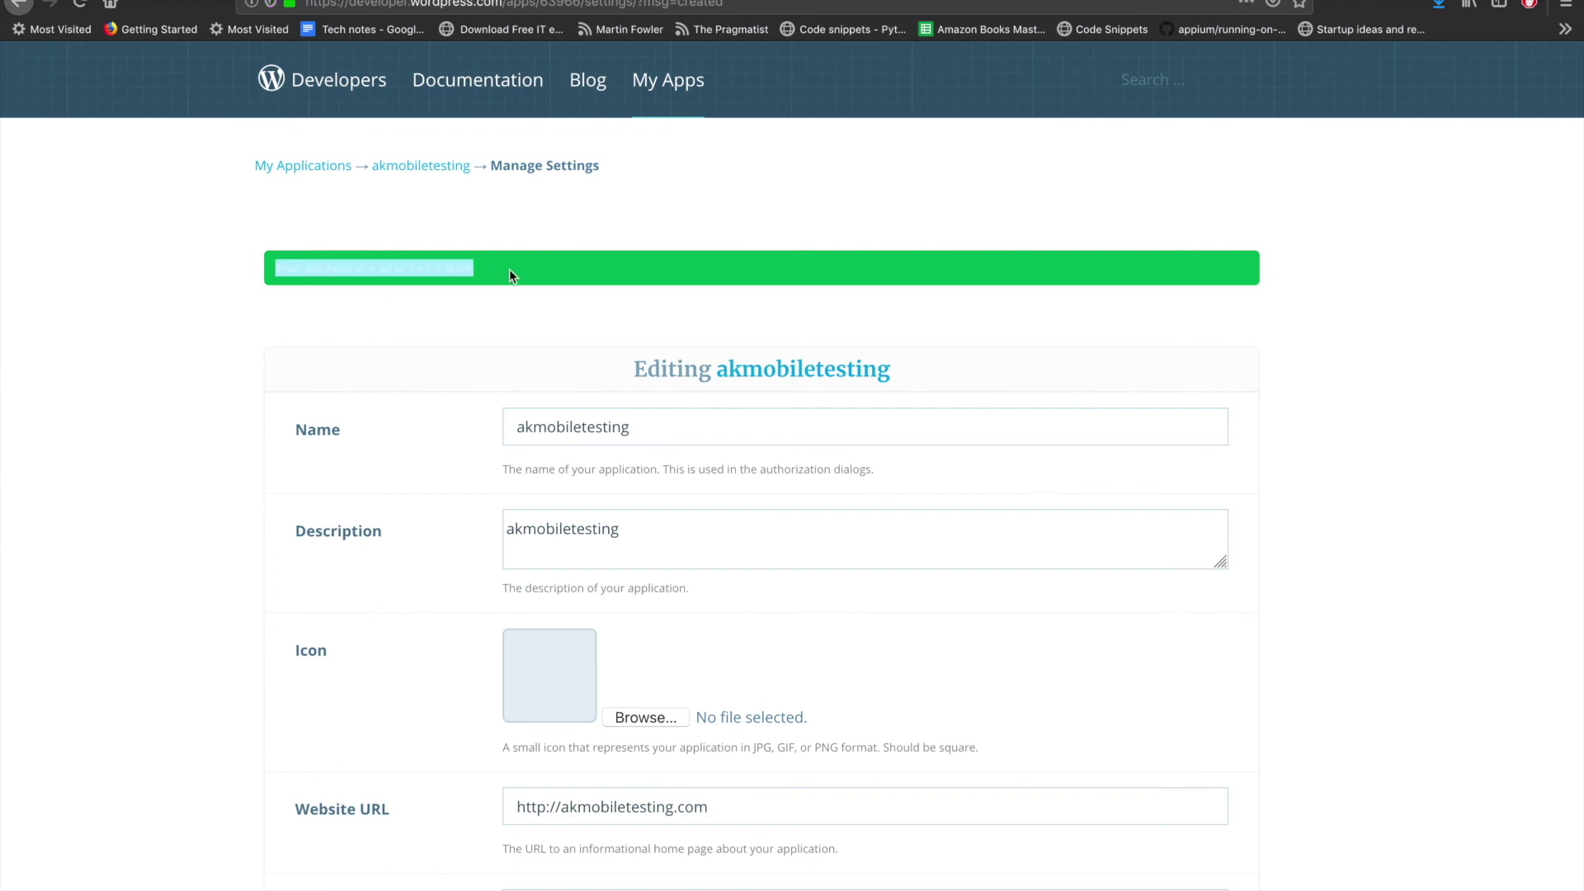
pyautogui.click(509, 272)
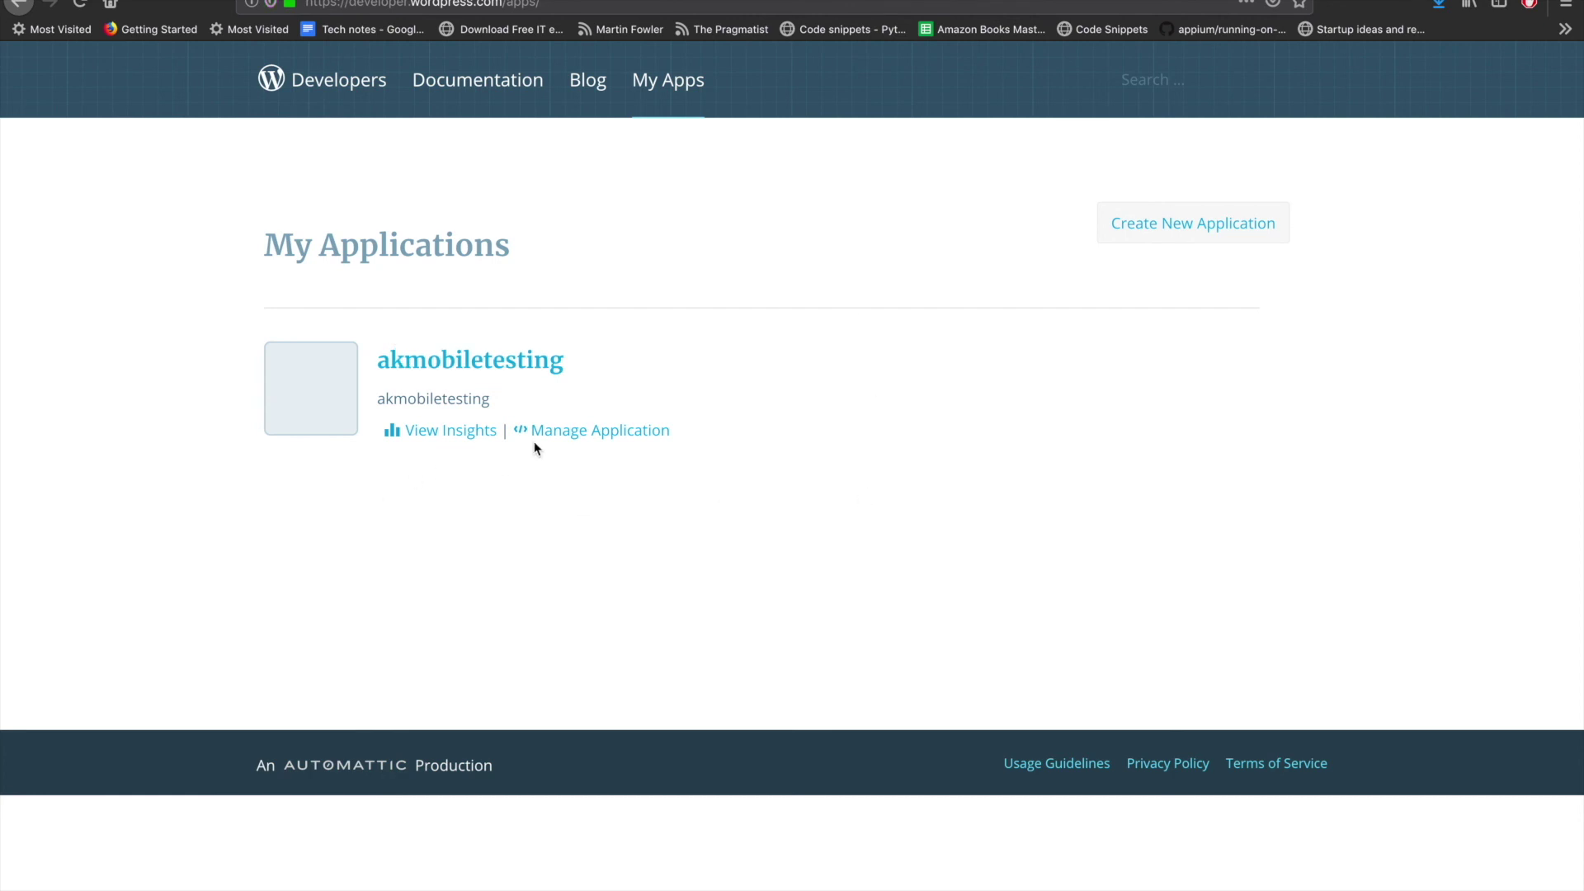
# Open akmobiletesting's details and select its Client ID 63966 and Client Secret
pyautogui.click(418, 361)
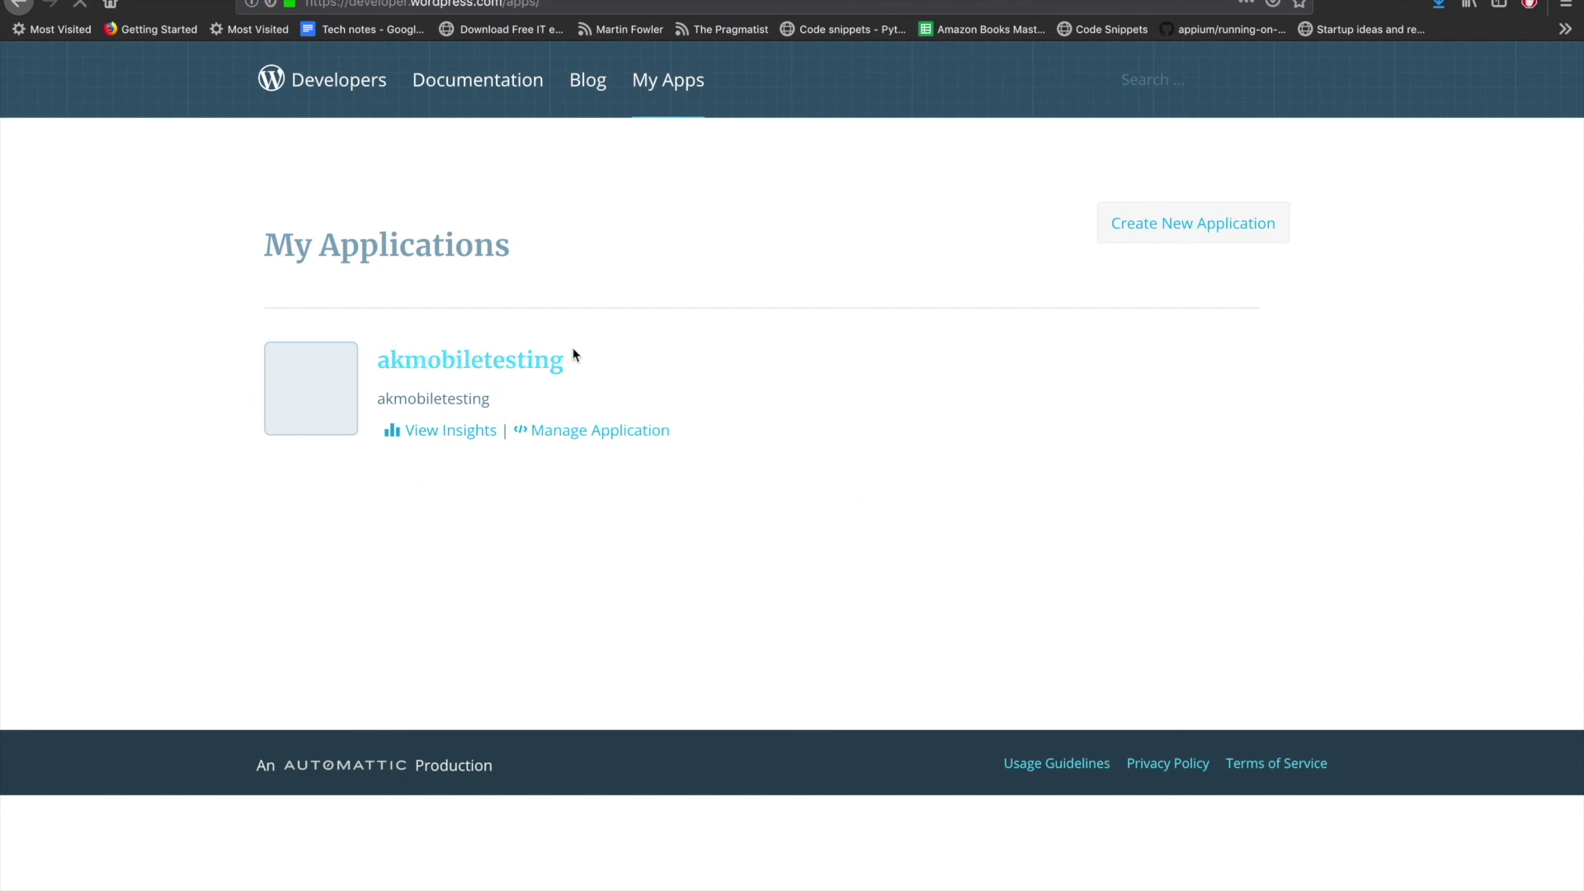
pyautogui.scroll(-2, 689, 386)
pyautogui.scroll(-3, 689, 386)
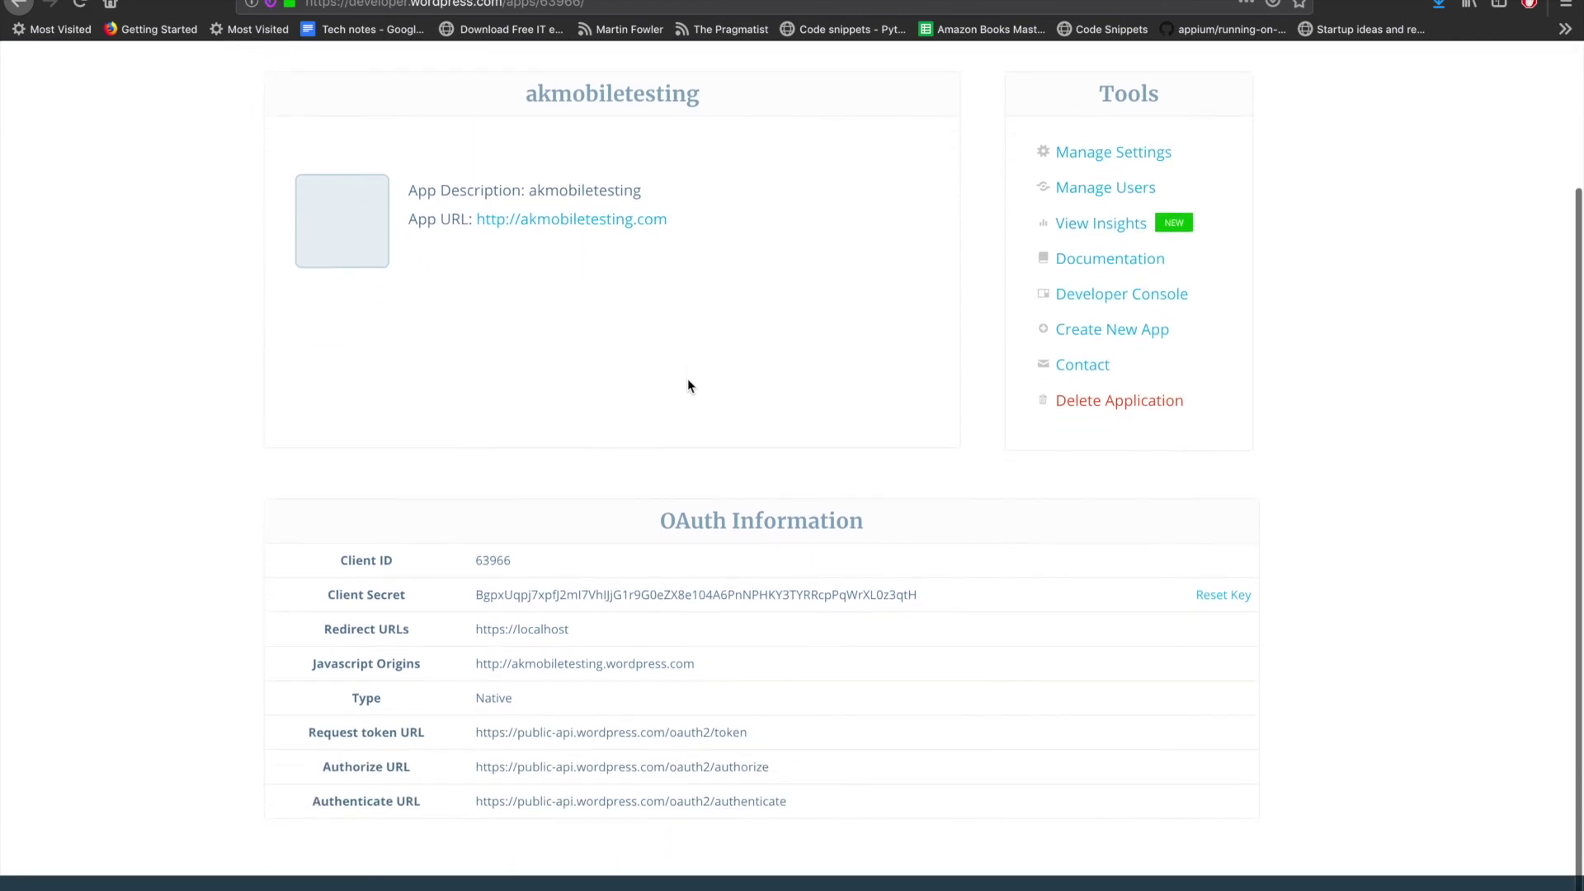
pyautogui.doubleClick(499, 560)
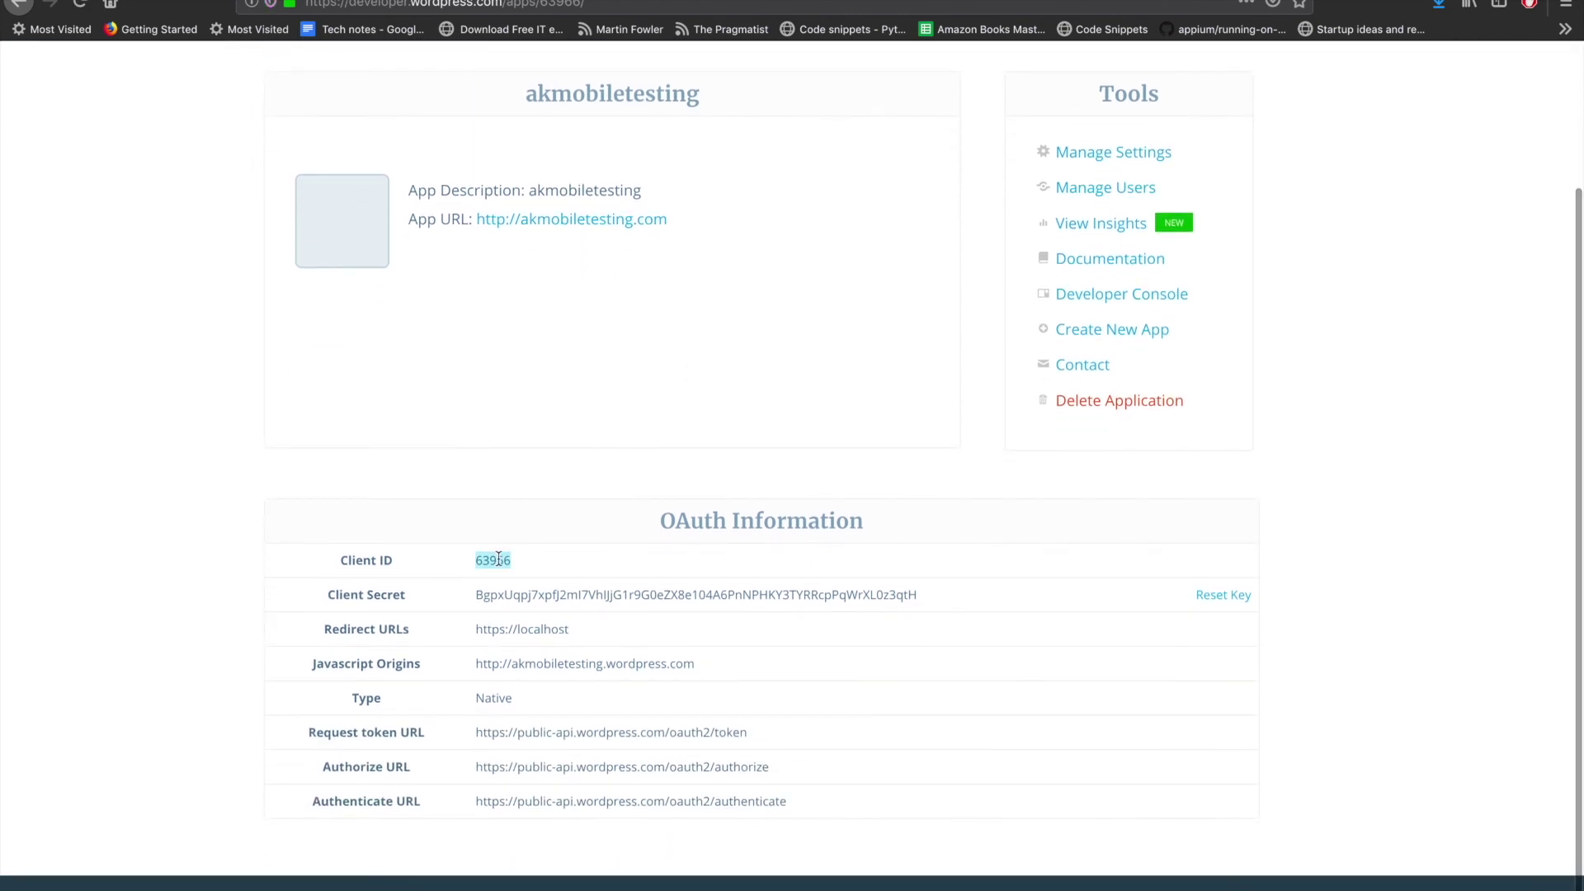
pyautogui.doubleClick(533, 592)
pyautogui.scroll(5, 543, 414)
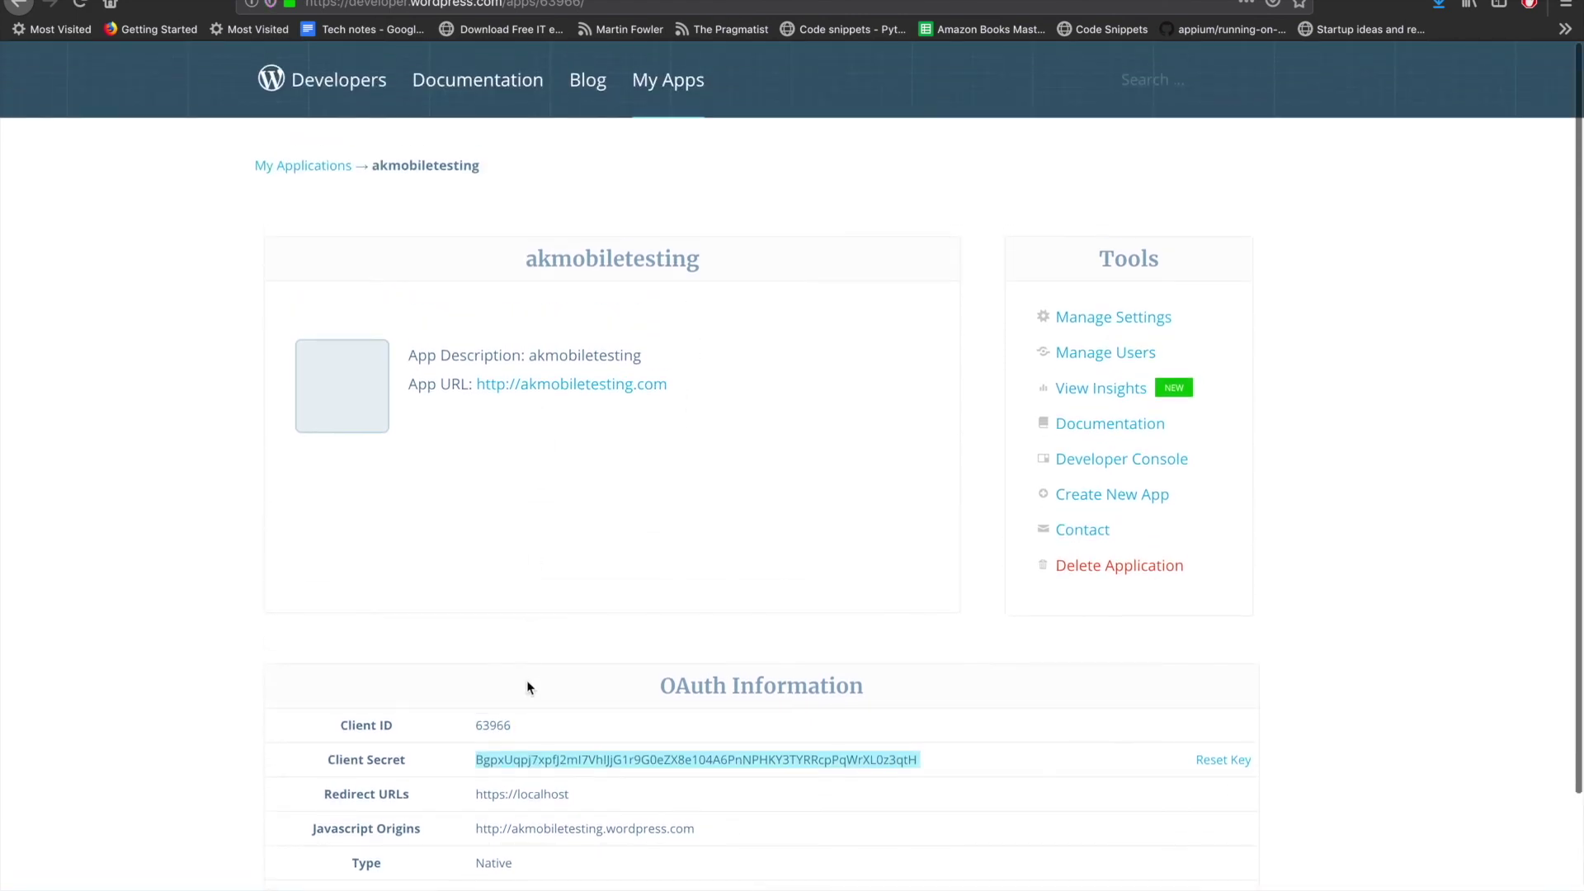
pyautogui.doubleClick(493, 725)
pyautogui.doubleClick(526, 759)
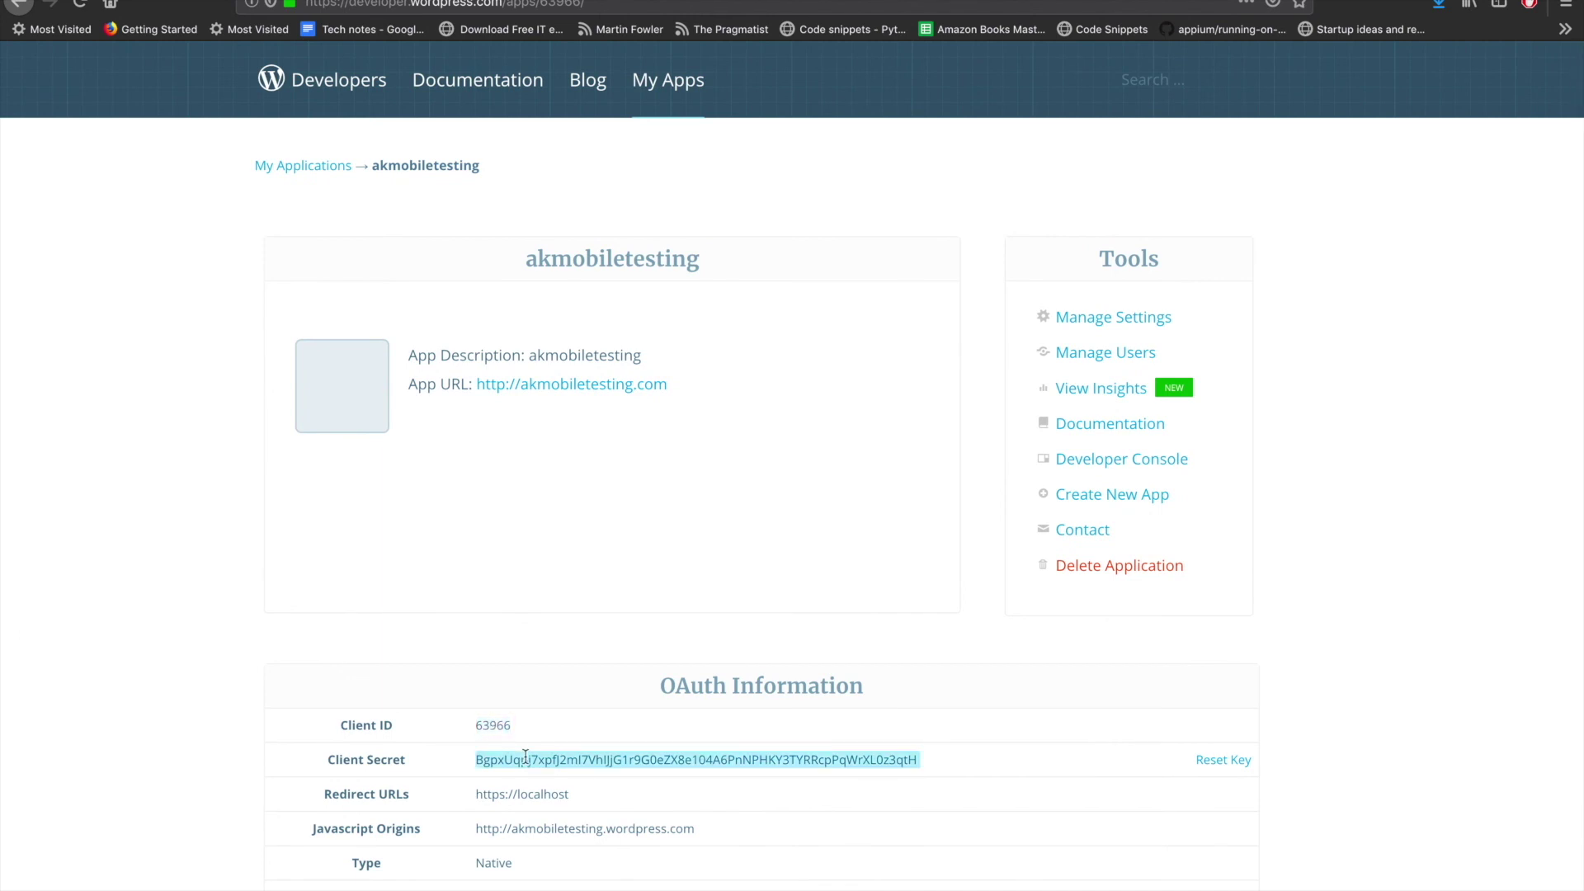
pyautogui.click(557, 604)
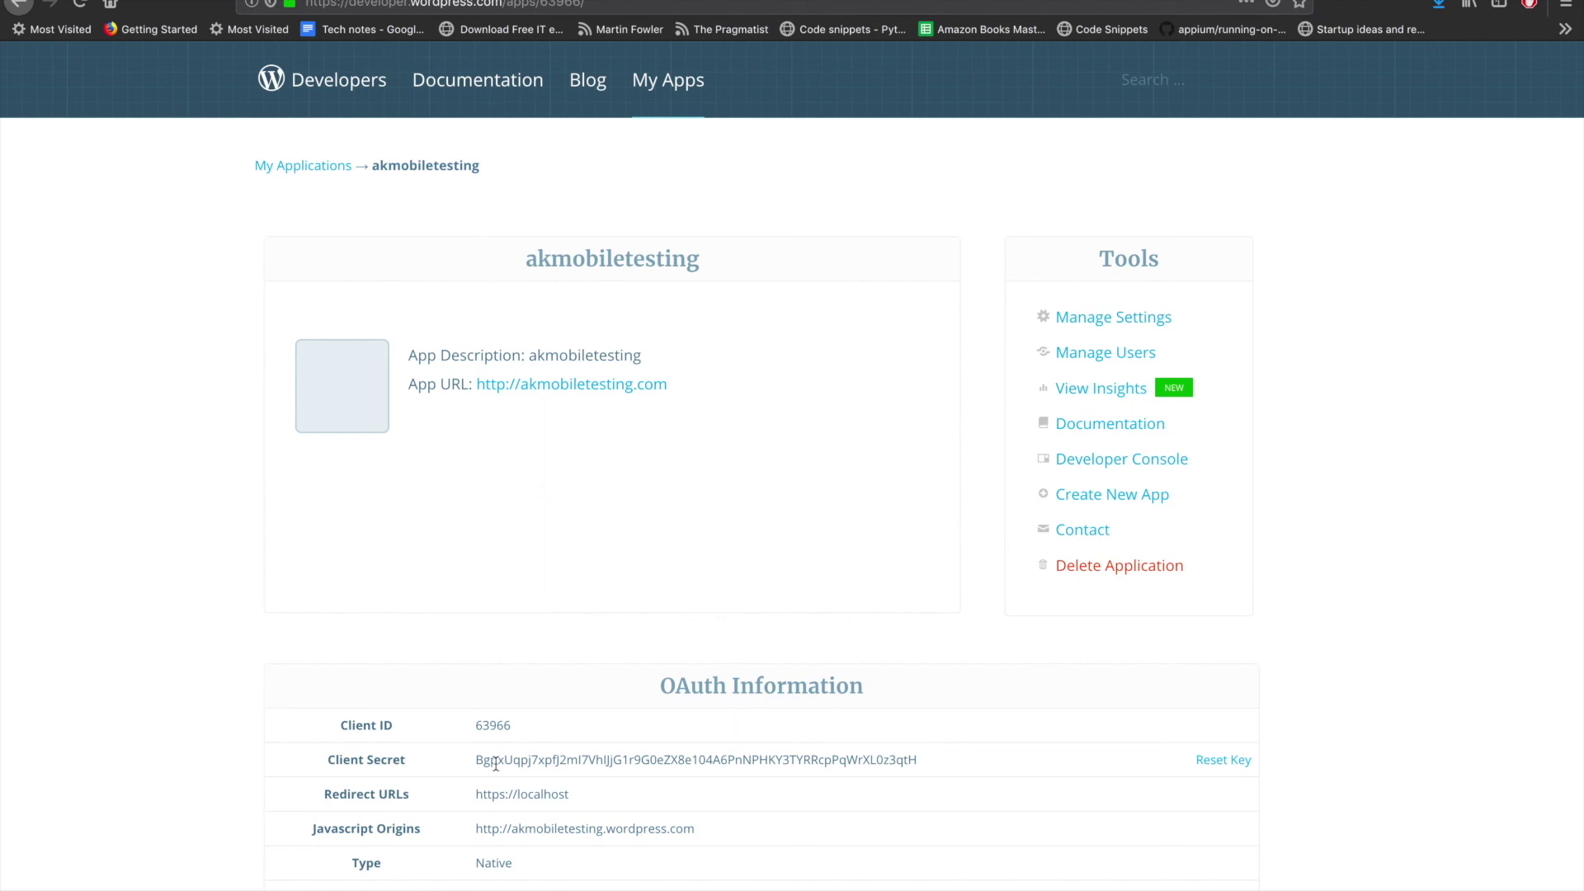
pyautogui.doubleClick(492, 724)
pyautogui.press('super+space')
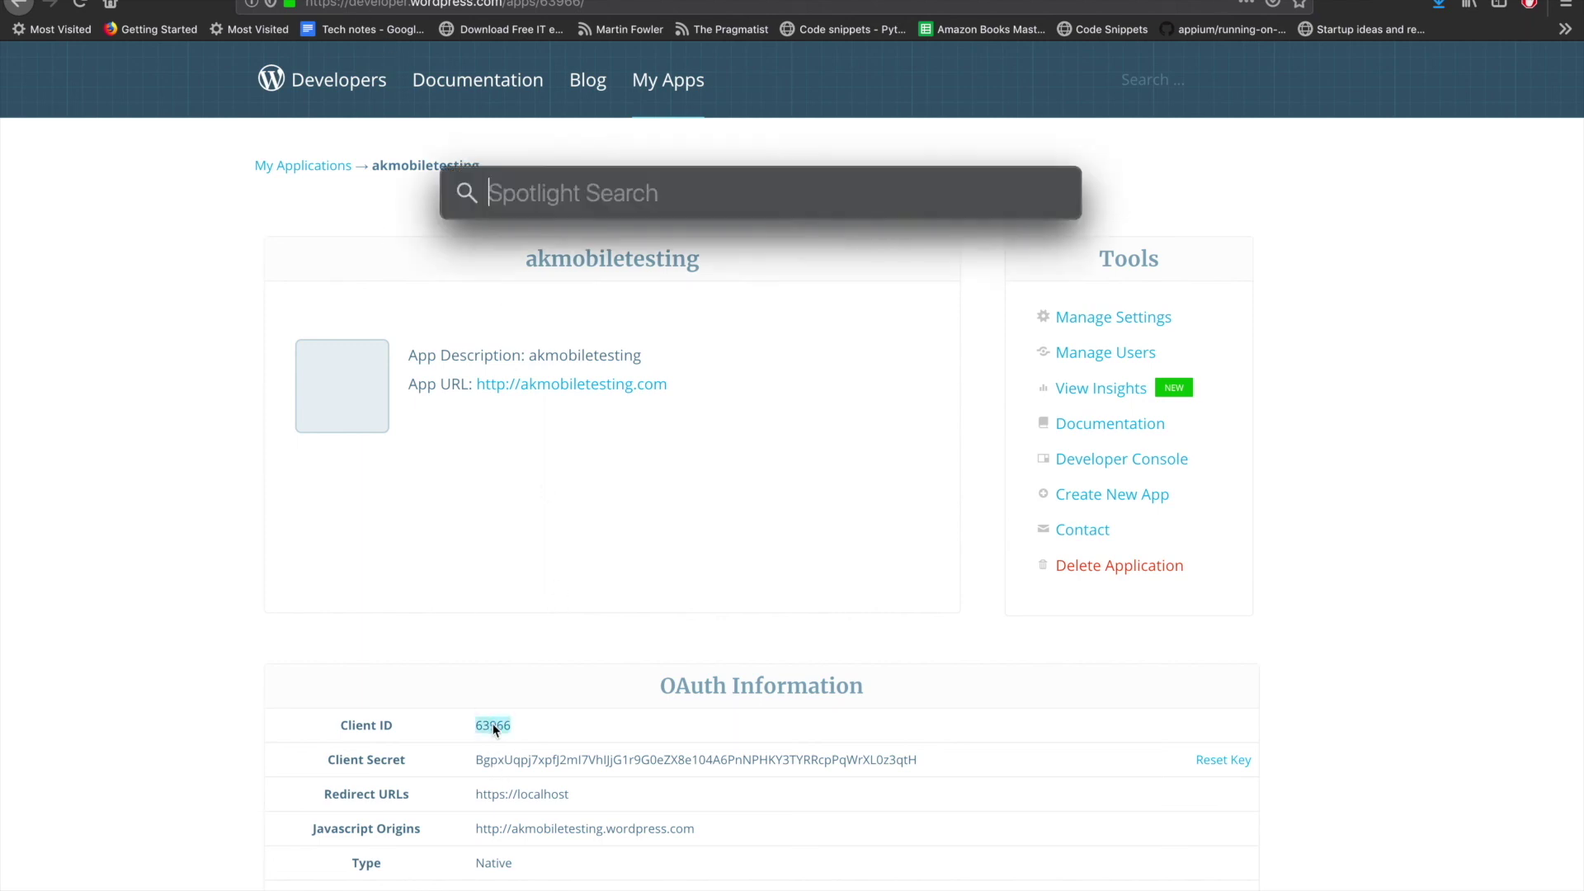